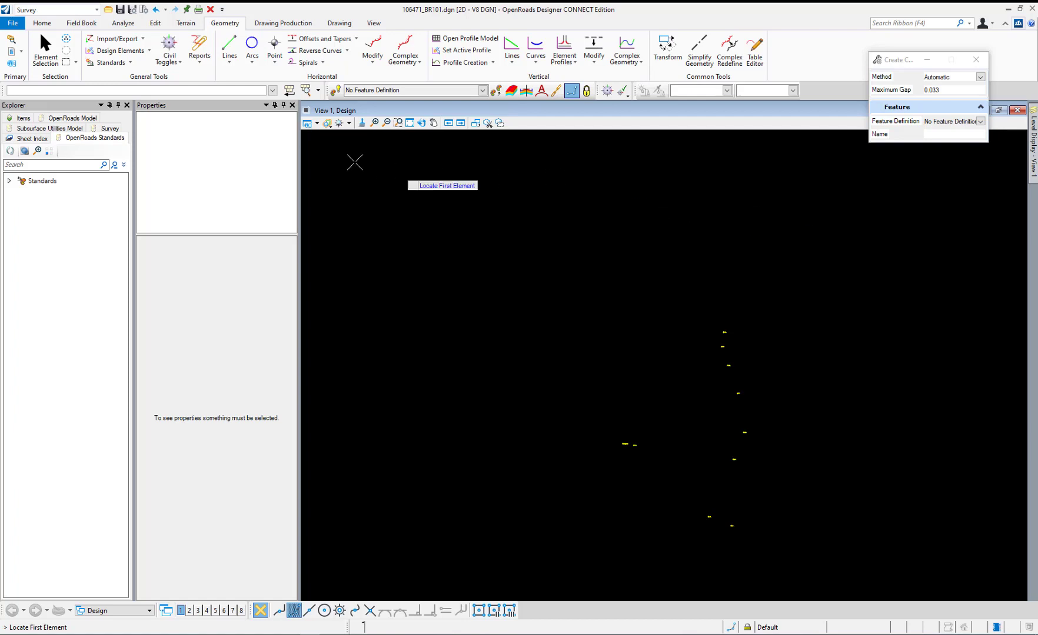
- Open the Geometry Builder for horizontal complex geometry and create a new geometry in it
click(61, 12)
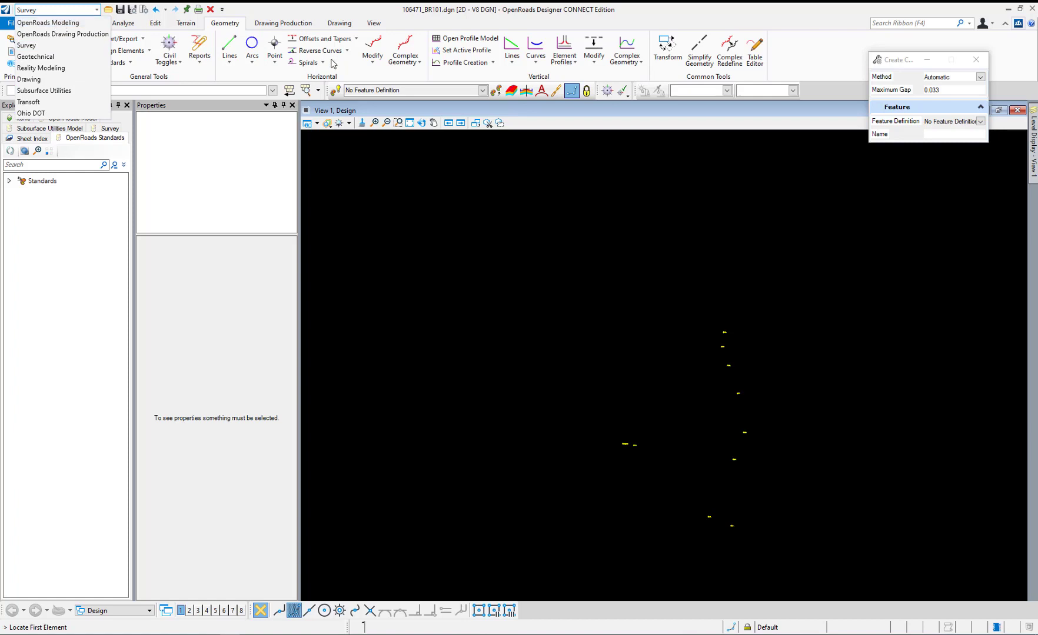
click(331, 78)
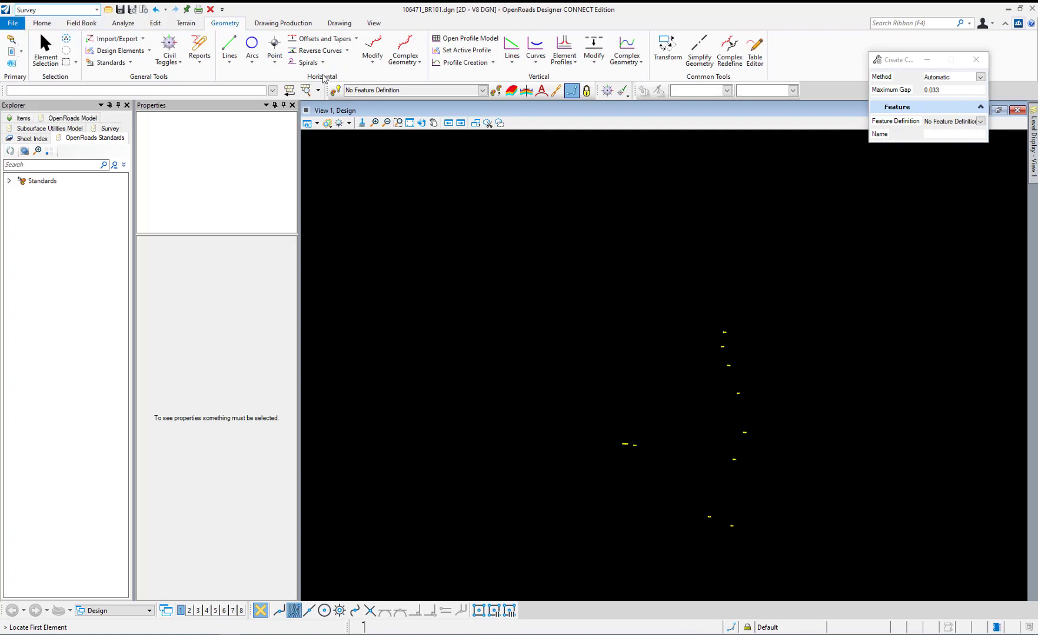
click(420, 64)
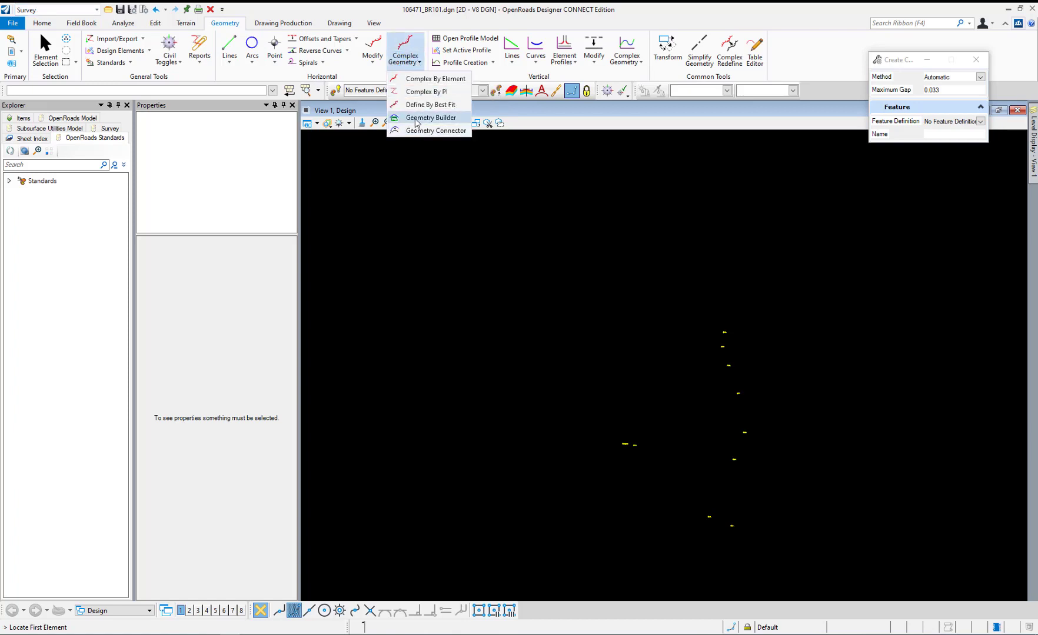
click(429, 117)
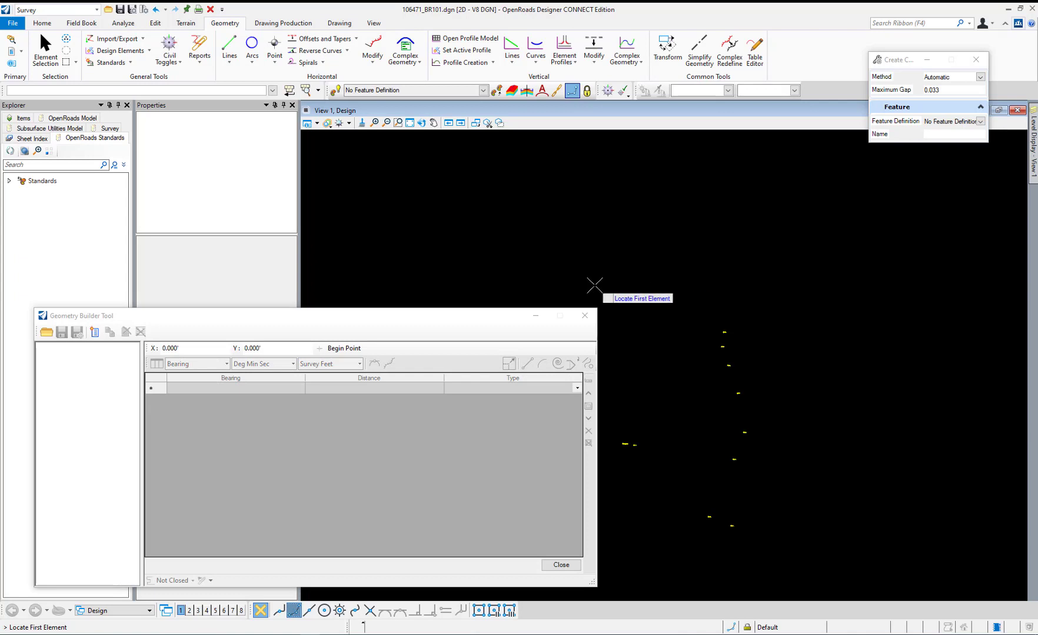
drag(350, 320, 644, 191)
click(386, 203)
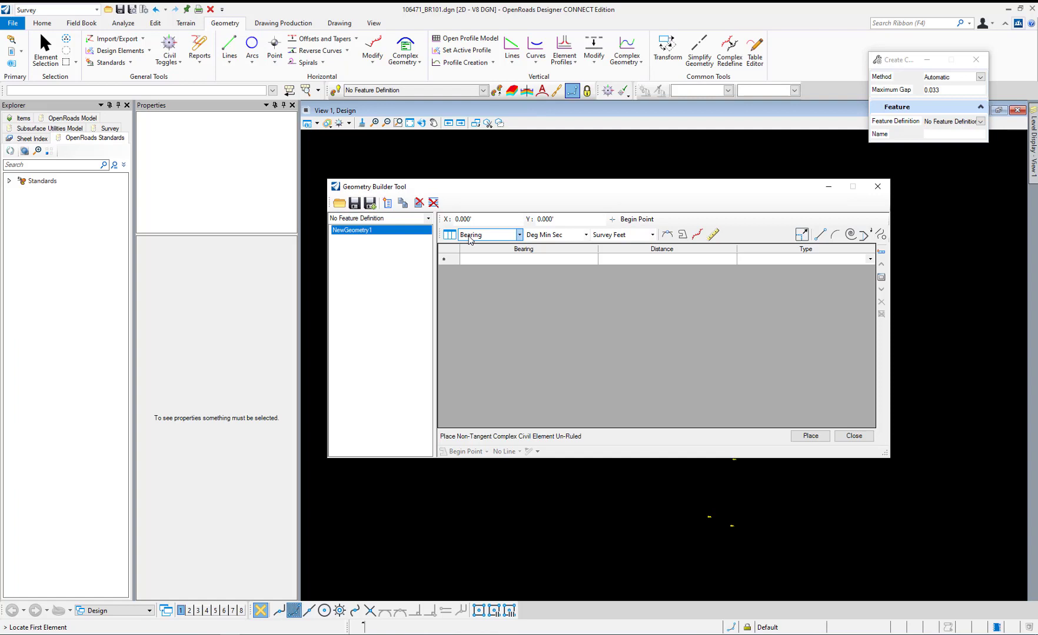
- Review the available direction types, angle formats and distance units in the Geometry Builder
click(519, 234)
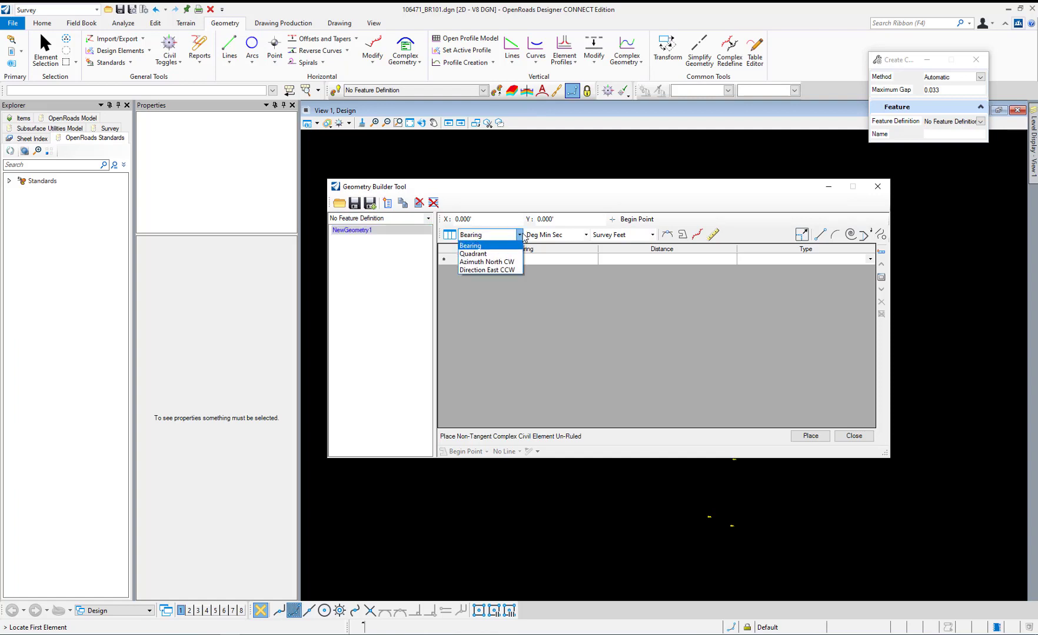
click(586, 236)
click(585, 235)
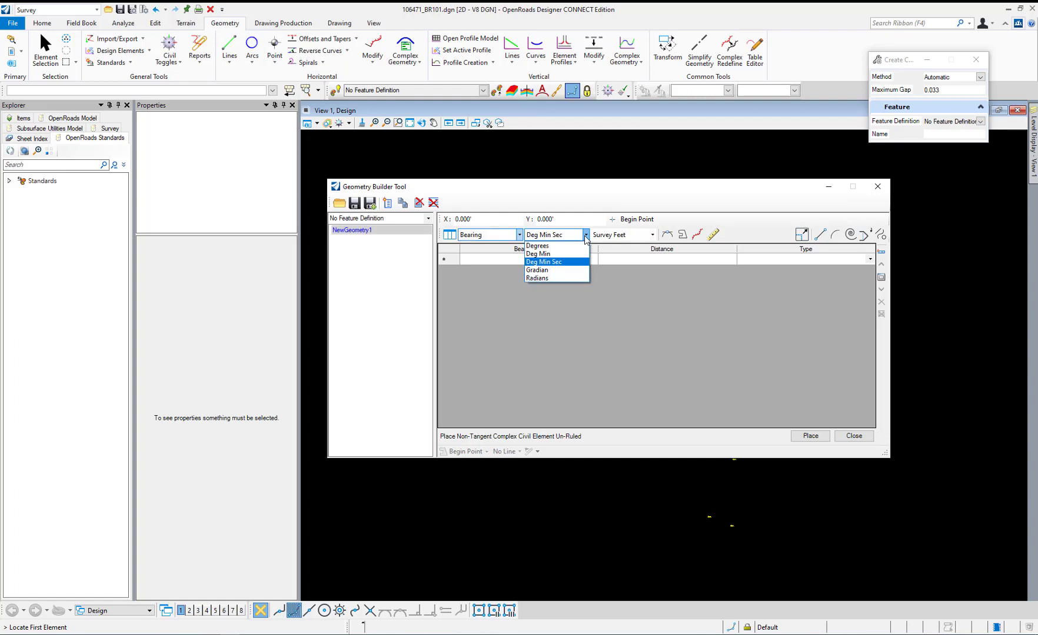
click(652, 236)
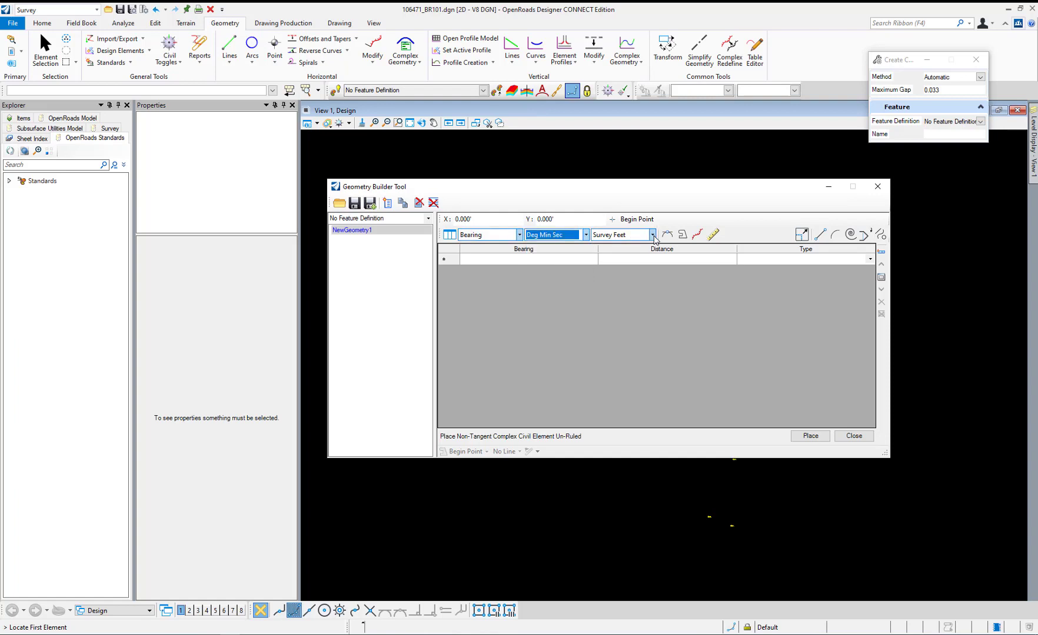
click(652, 234)
click(713, 177)
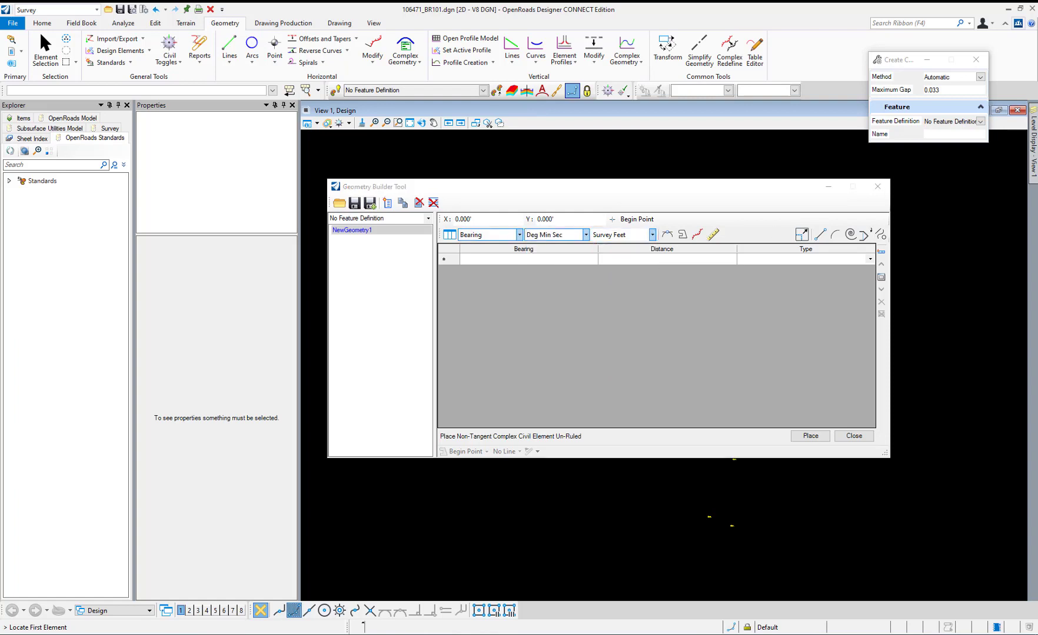
click(712, 185)
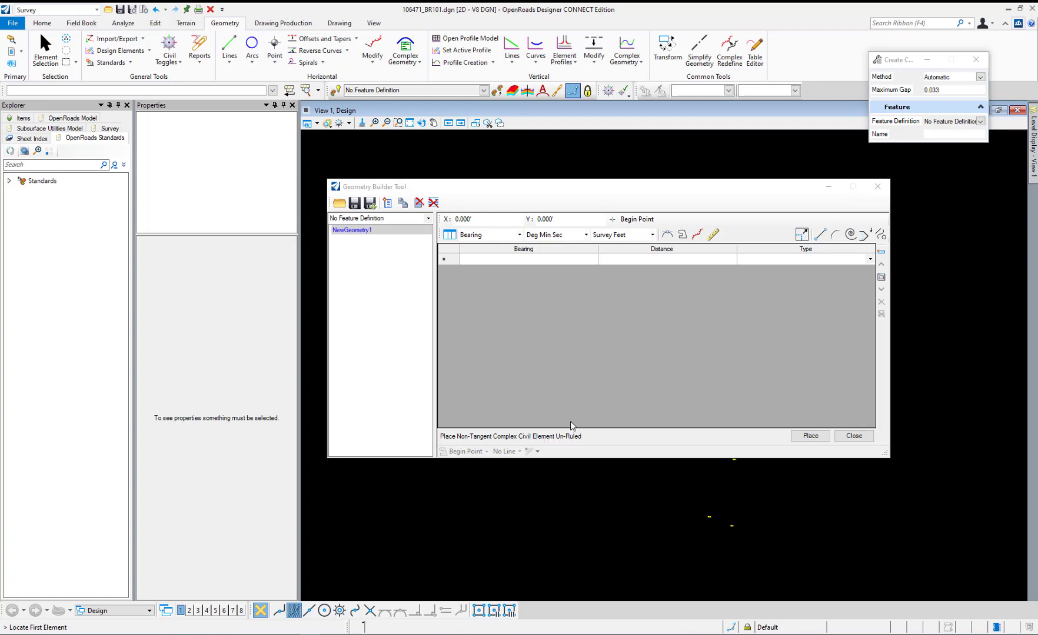
- Try the tangent and graphic element placement options on the new geometry
click(667, 234)
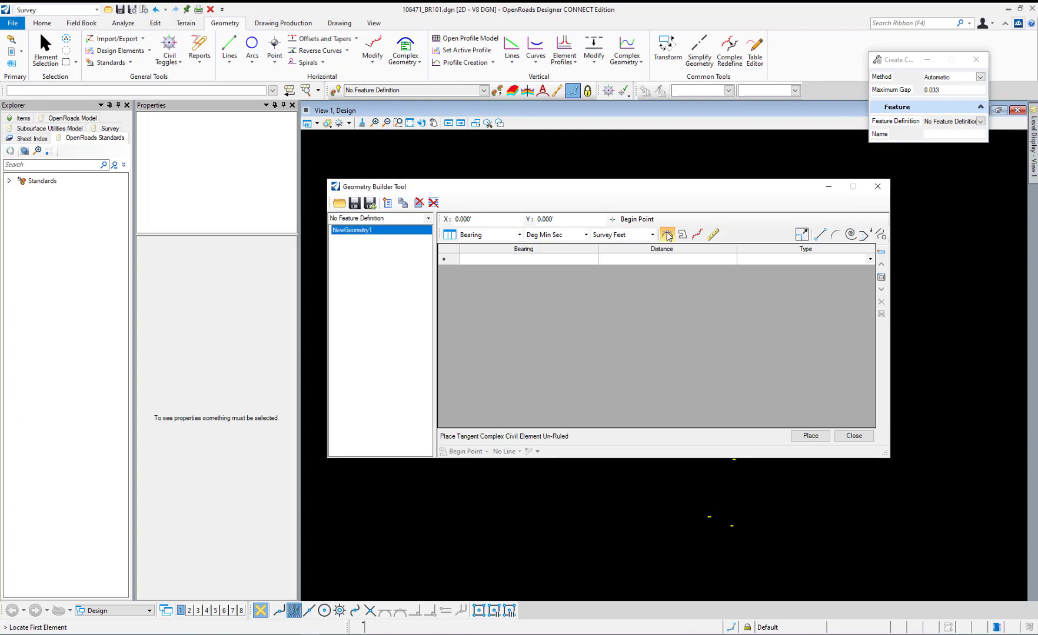
click(698, 235)
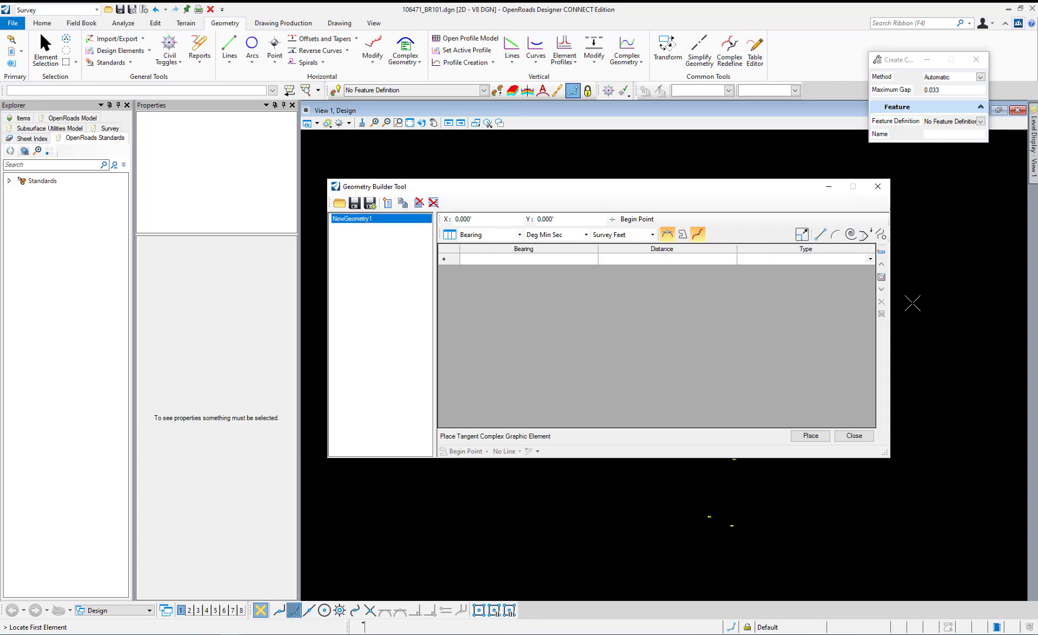
click(697, 235)
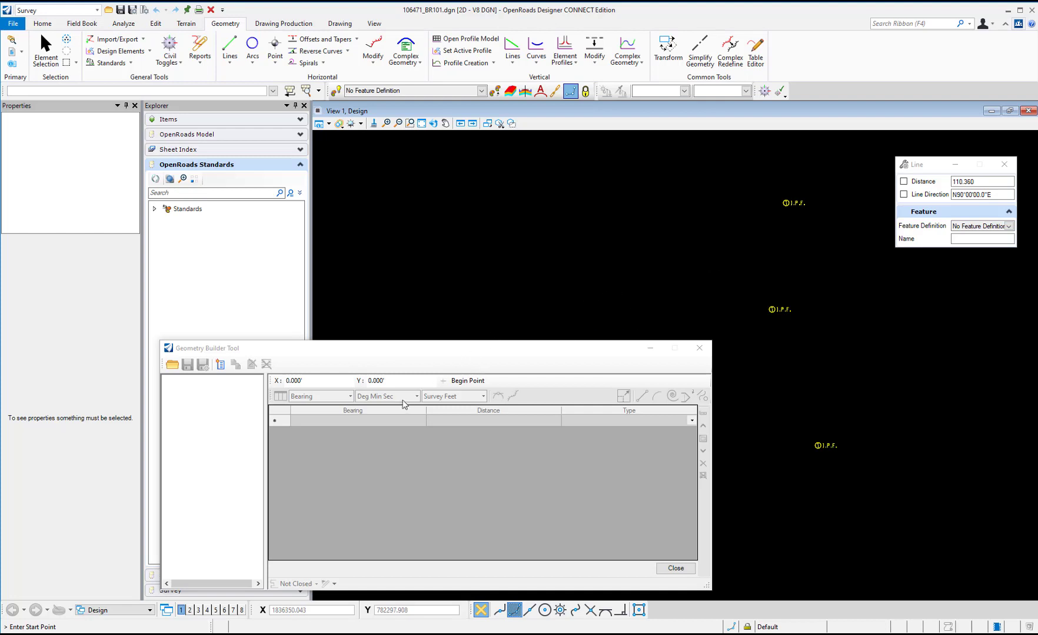
- Create a new geometry and assign it the X_Parent_Tract_Area feature definition from the linear Parcel Areas
click(374, 381)
click(222, 366)
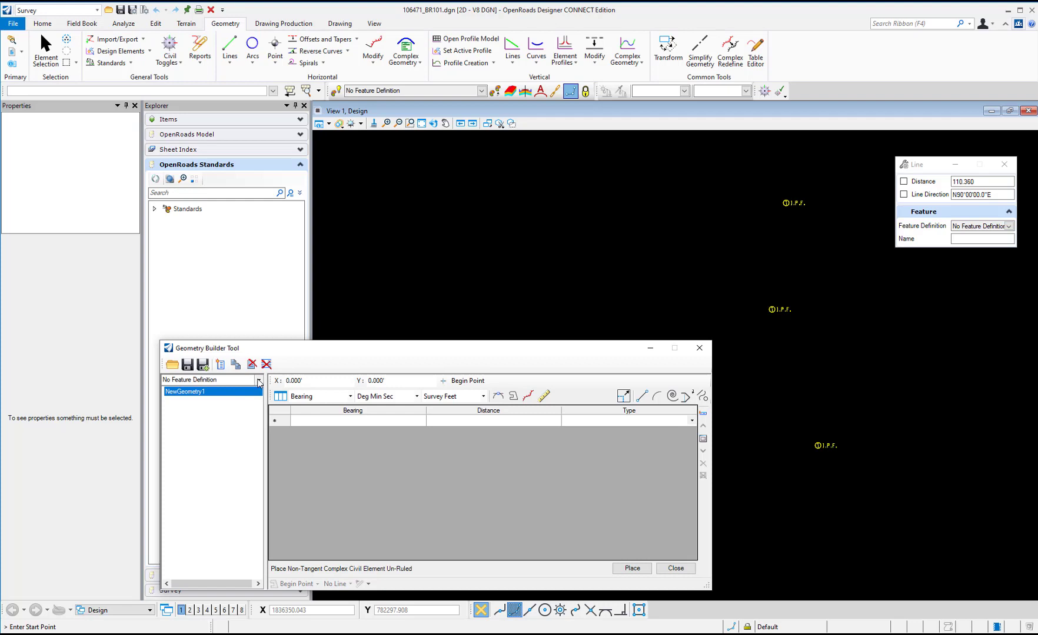
click(258, 383)
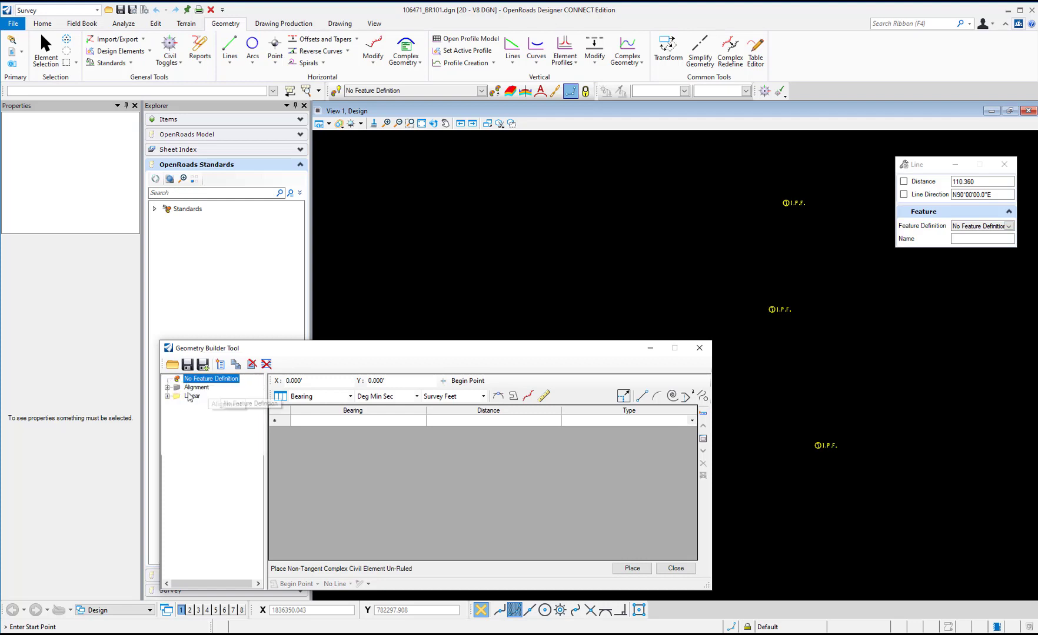
click(167, 396)
scroll(183, 428, down, 2)
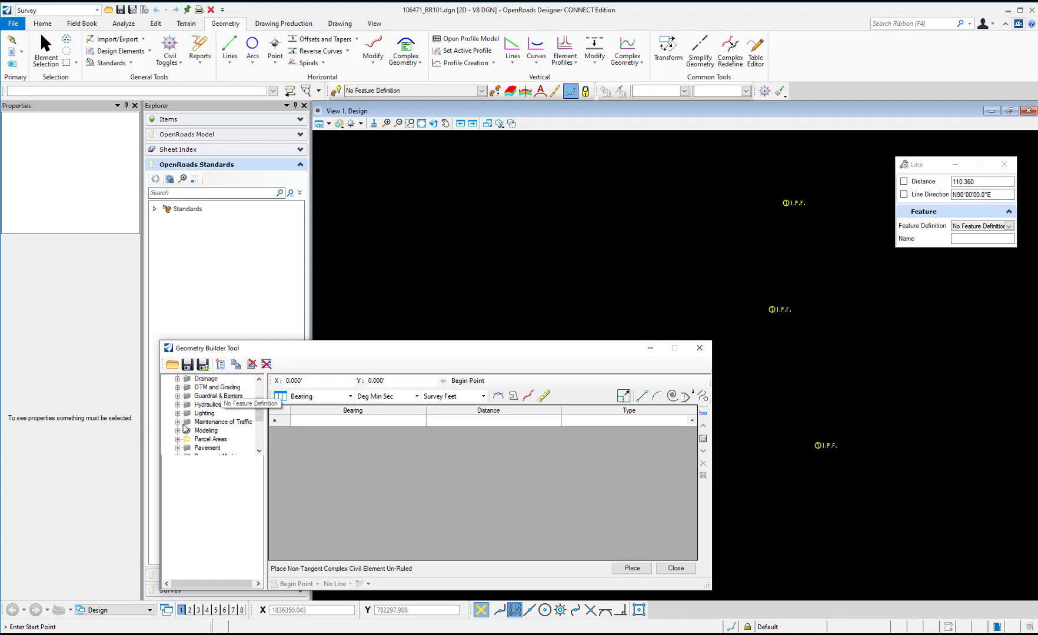
click(179, 440)
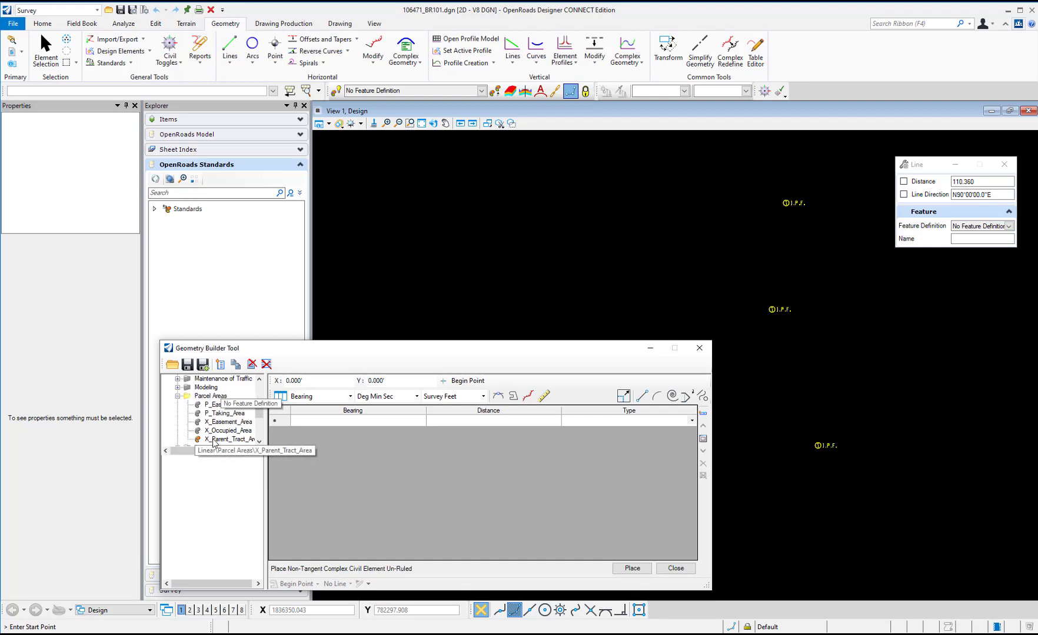
click(215, 440)
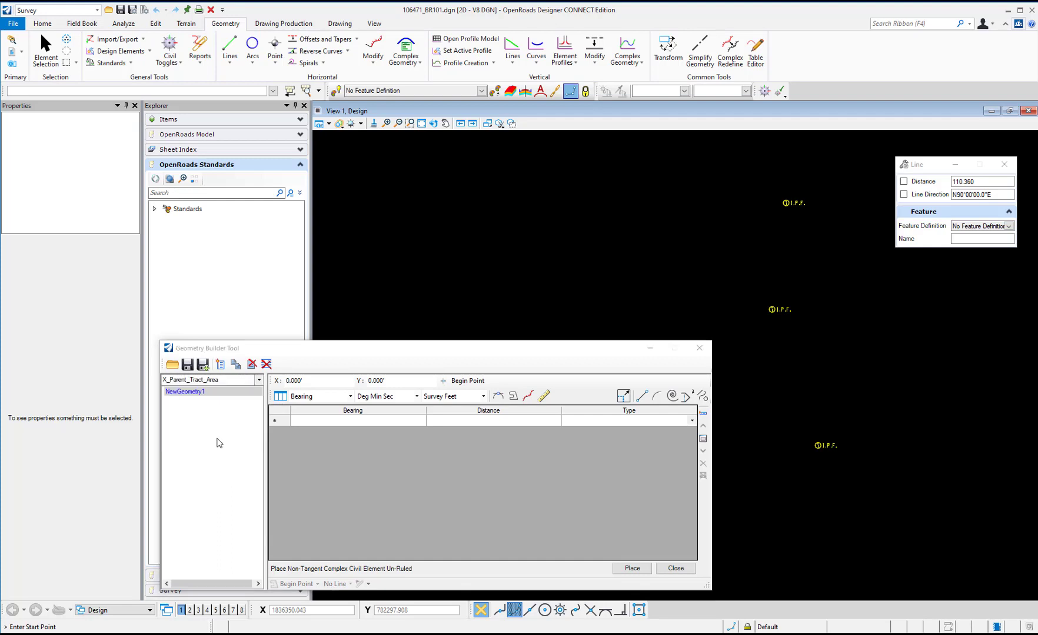
- Rename the new geometry as Parcel 1
click(215, 391)
click(215, 394)
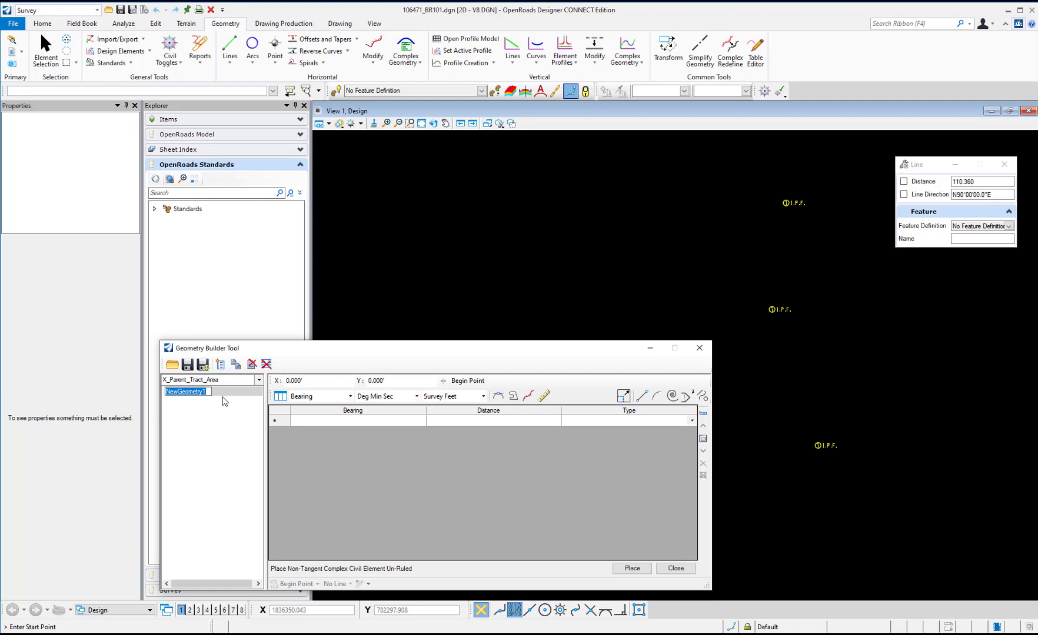
text(Parcel 1)
key(Return)
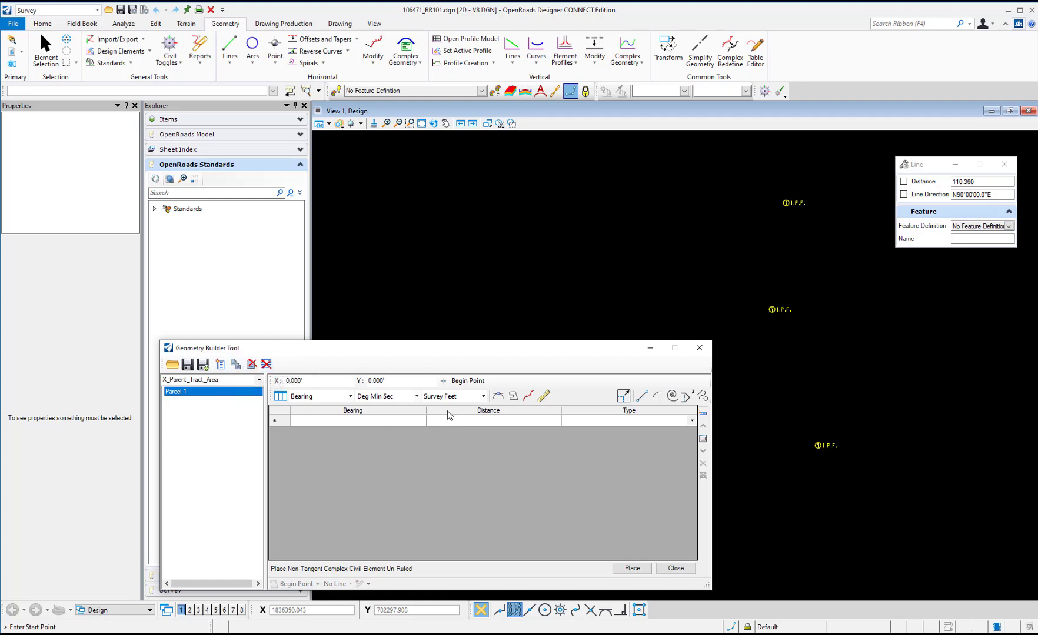
- Turn on civil rules for Parcel 1 and pick its begin point at about X 1836321.4, Y 782407.6
click(542, 394)
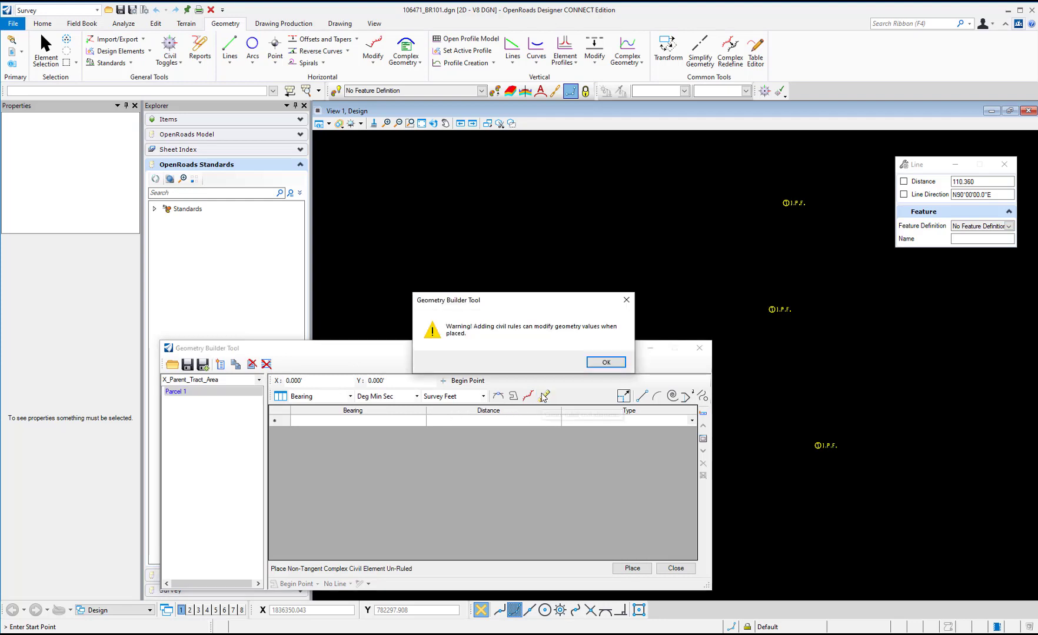
click(606, 363)
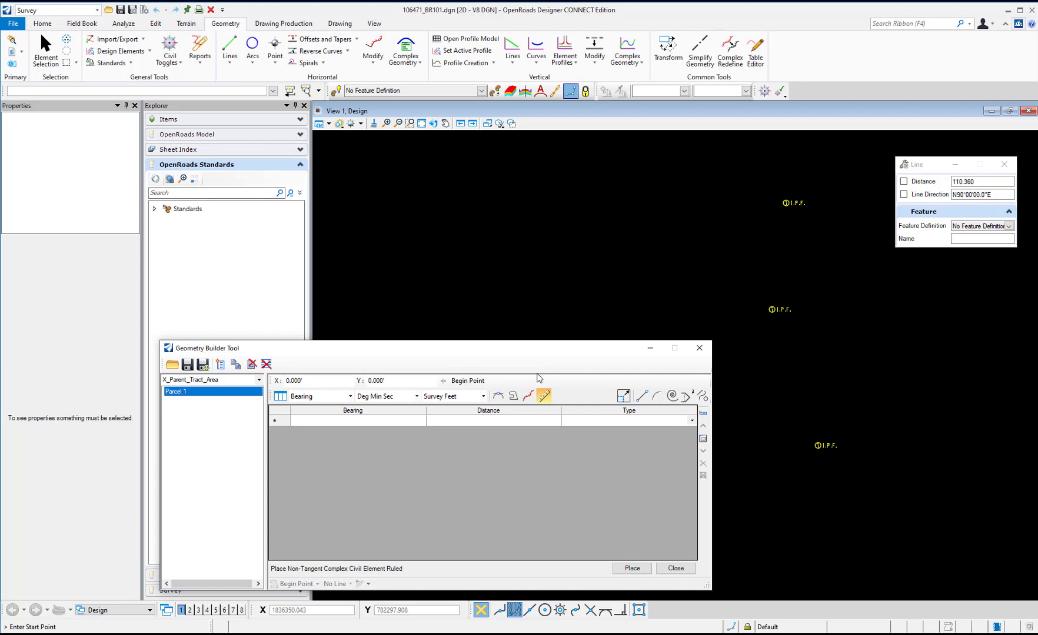
click(316, 380)
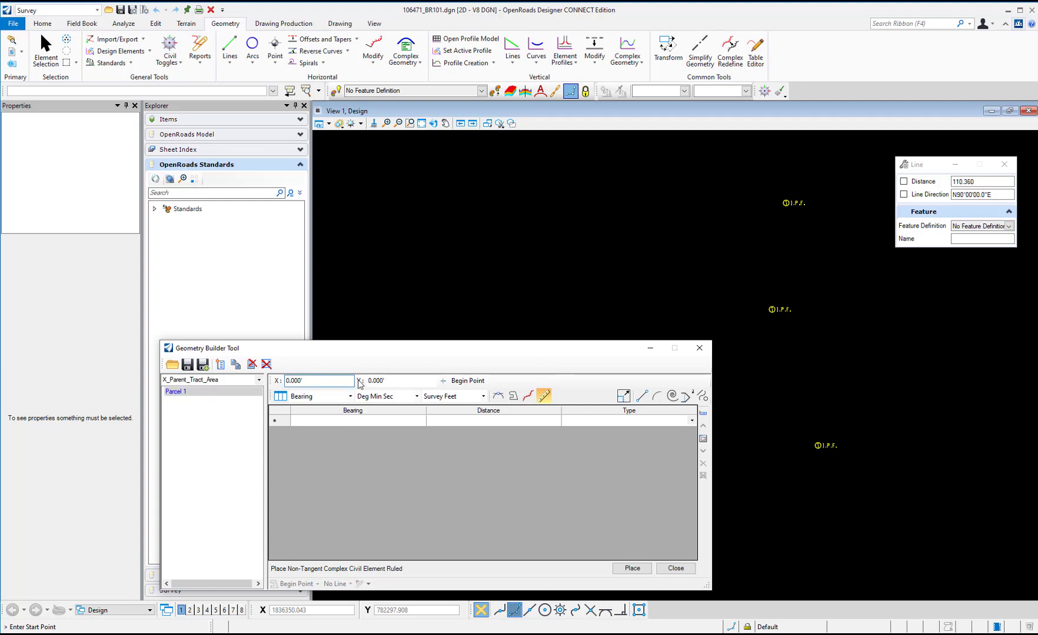
click(443, 381)
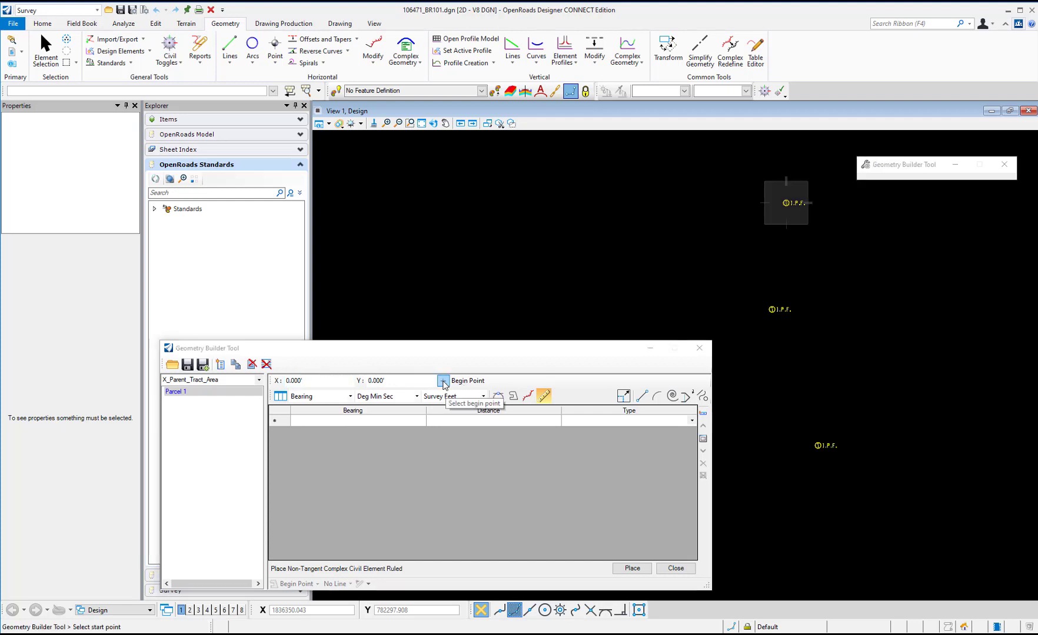
click(461, 203)
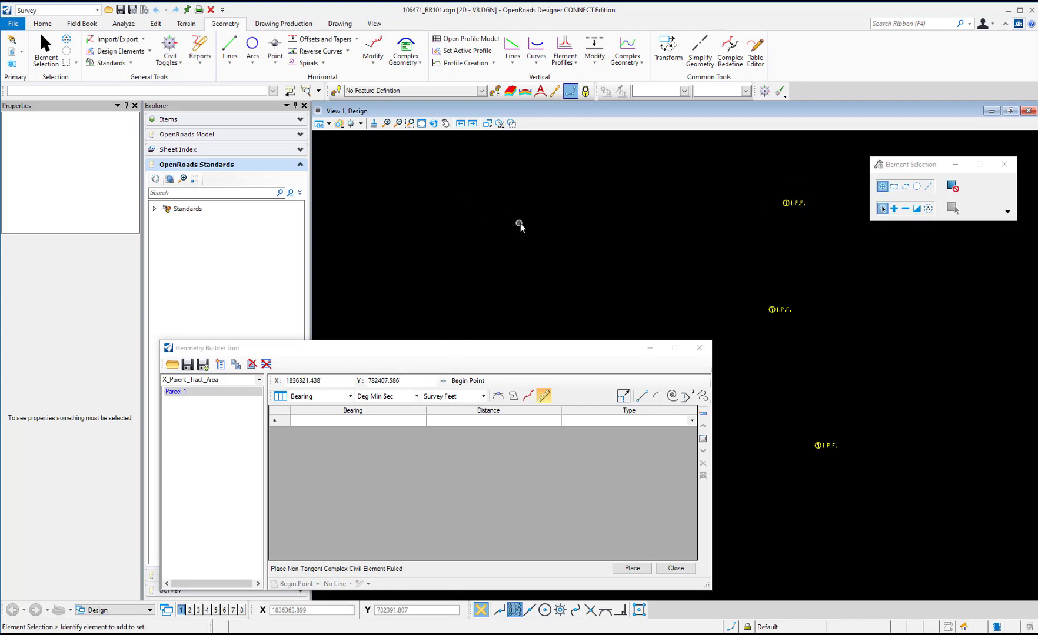
click(334, 381)
click(383, 381)
- Enter the first two parcel lines: S87°10'13"E for 152.11 feet and S9°29'25"W for 89.43 feet
click(348, 421)
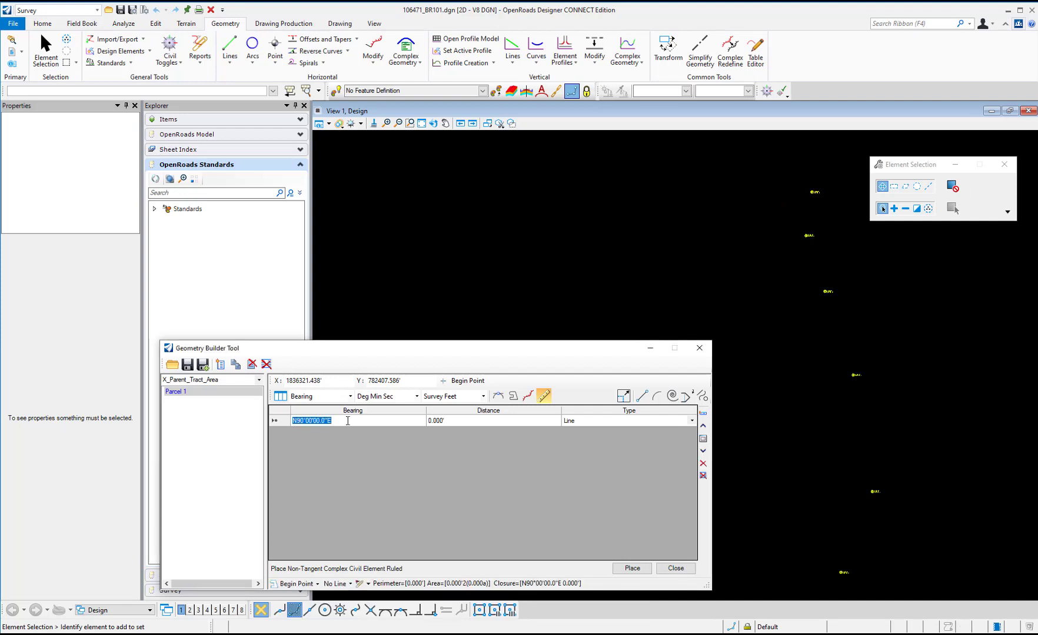
text(s87:10:13e)
key(Tab)
text(152.11)
key(Return)
text(S)
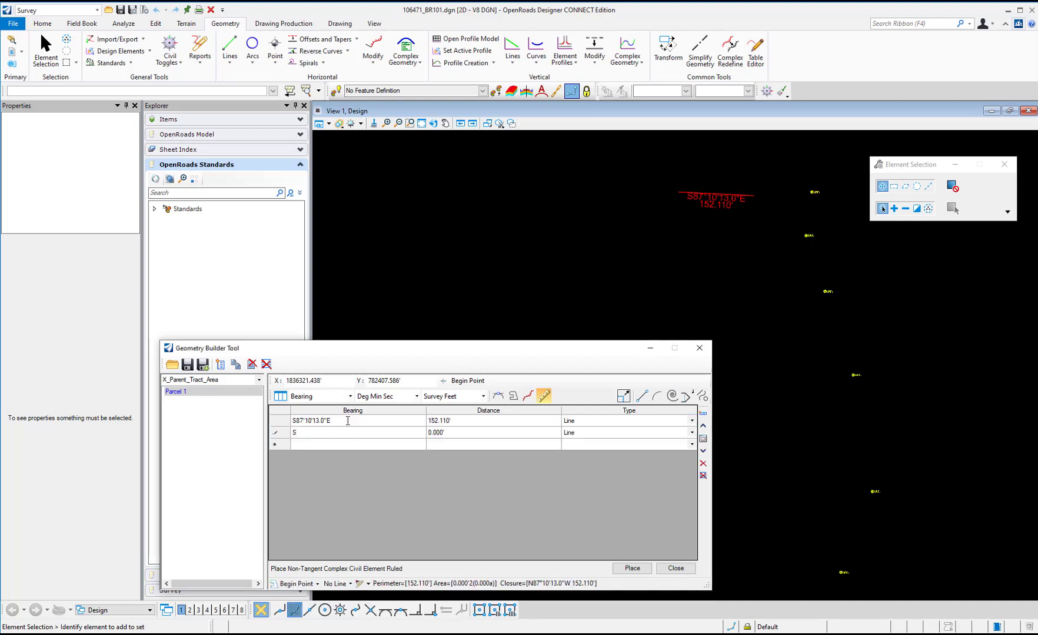
text(9:29:25w)
key(Tab)
text(89.43)
key(Return)
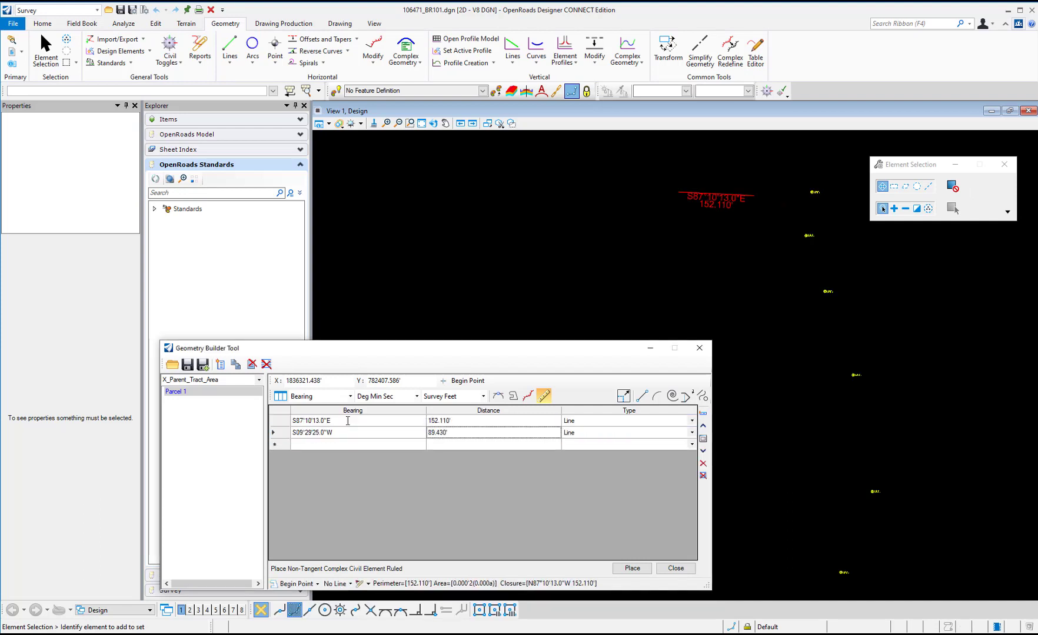
- Enter the third and fourth parcel lines: S18°40'37"E for 183.82 feet and S88°36'54"W for 226.65 feet
text(s18:40:37e)
key(Tab)
text(183.82)
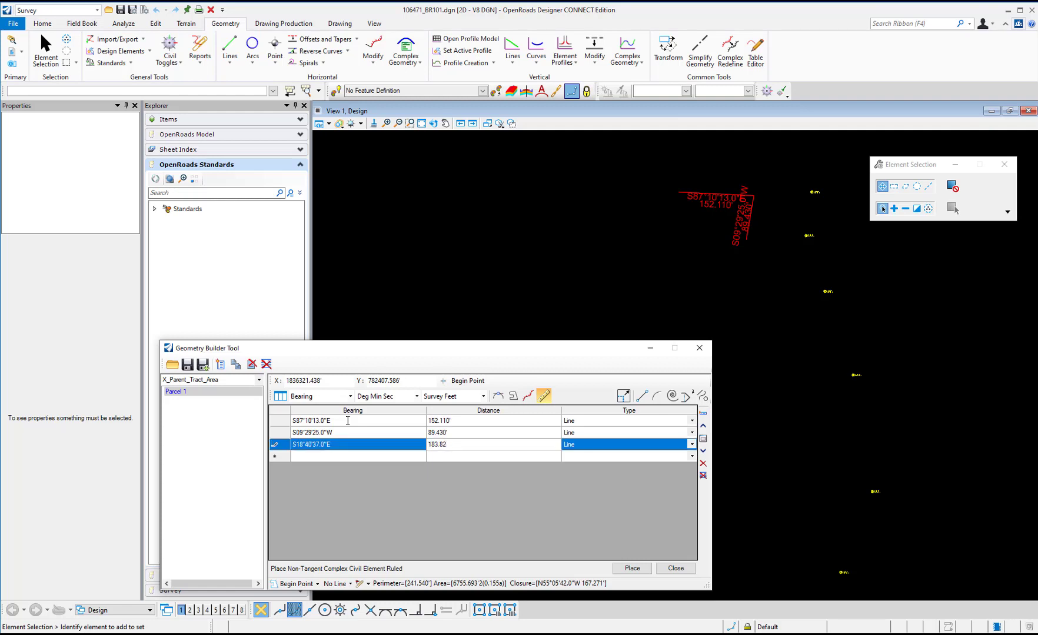
key(Return)
text(s88:36:54w)
key(Tab)
text(226.65)
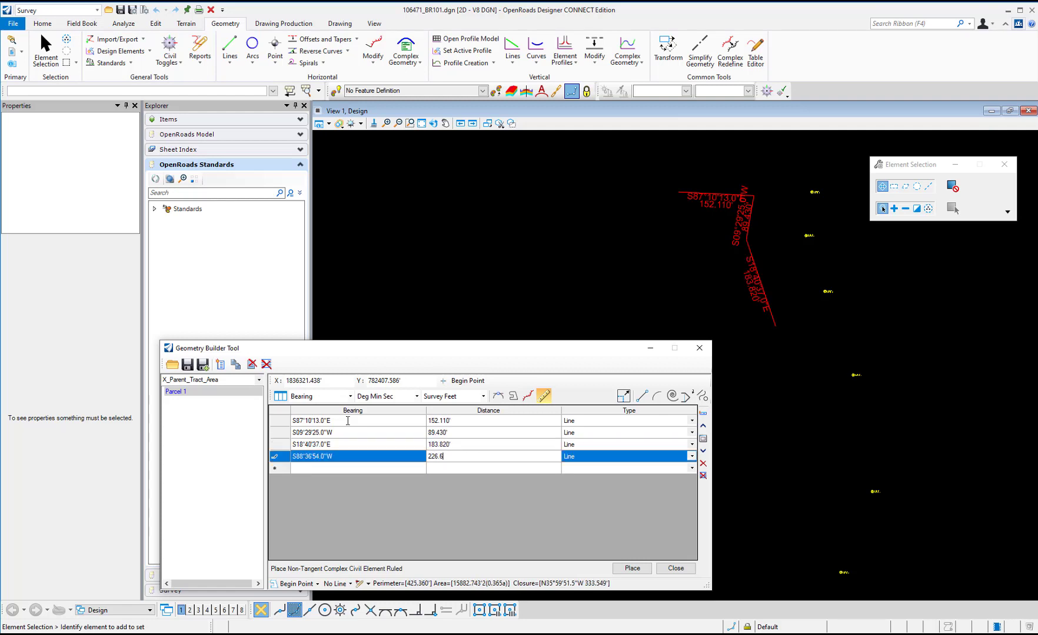
key(Return)
- Enter the fifth parcel line with bearing N6°19'42"E and distance 277.03 feet
text(n6:19:42e)
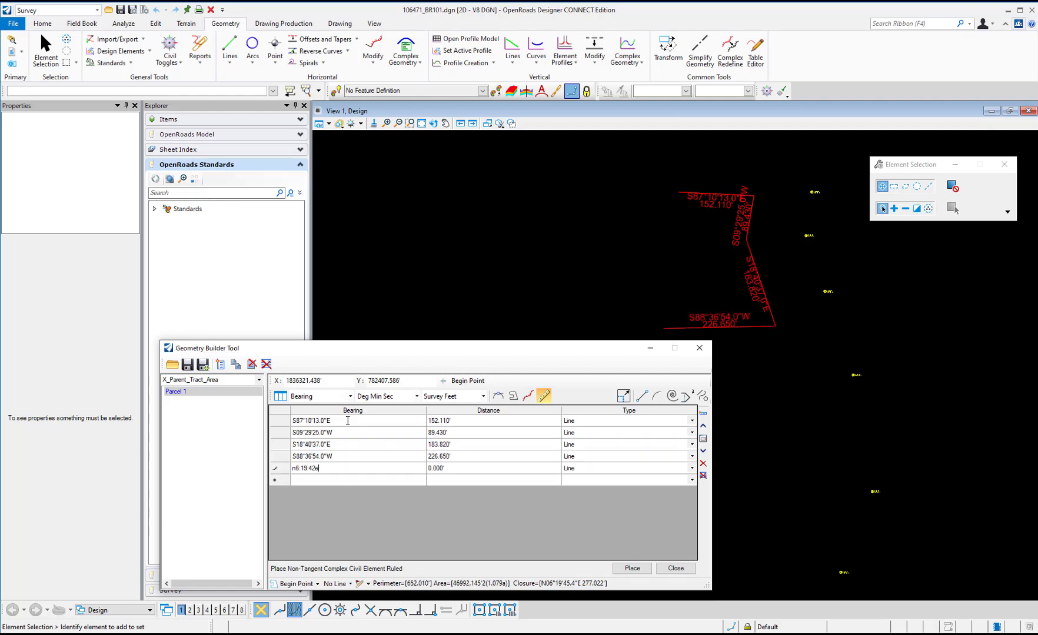
key(Tab)
text(277.03)
key(Return)
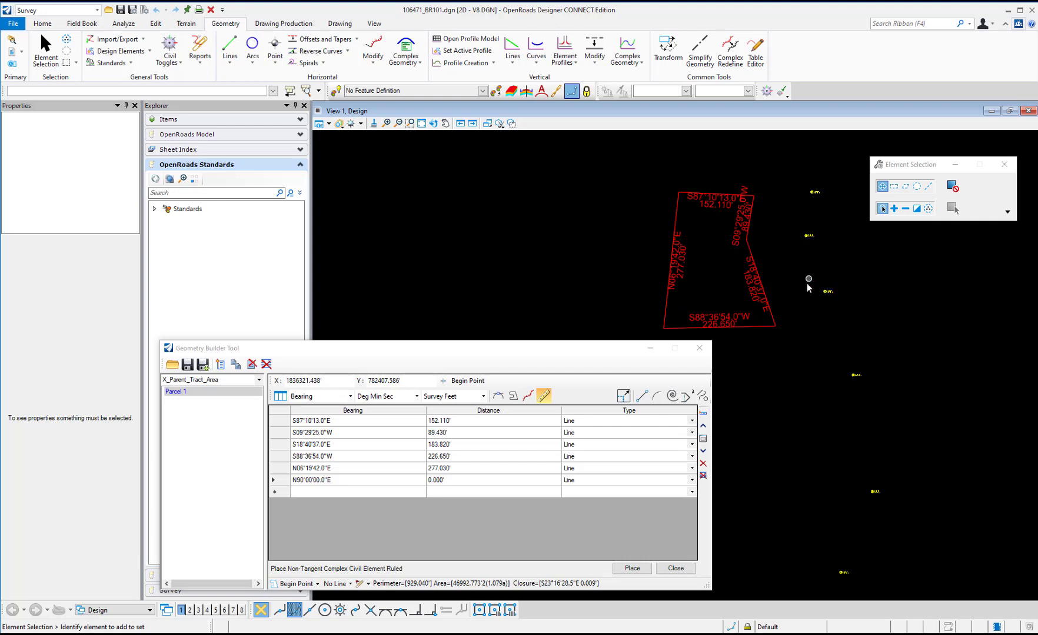
- Highlight the parcel's second line and relocate the begin point to about X 1836090.5, Y 782417.0
click(401, 433)
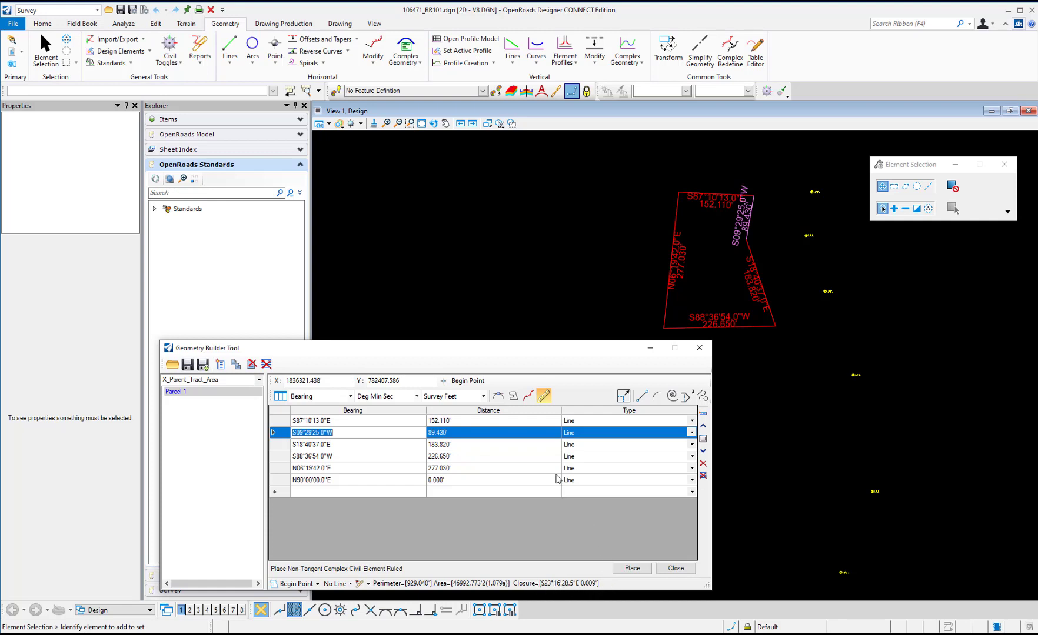
click(443, 382)
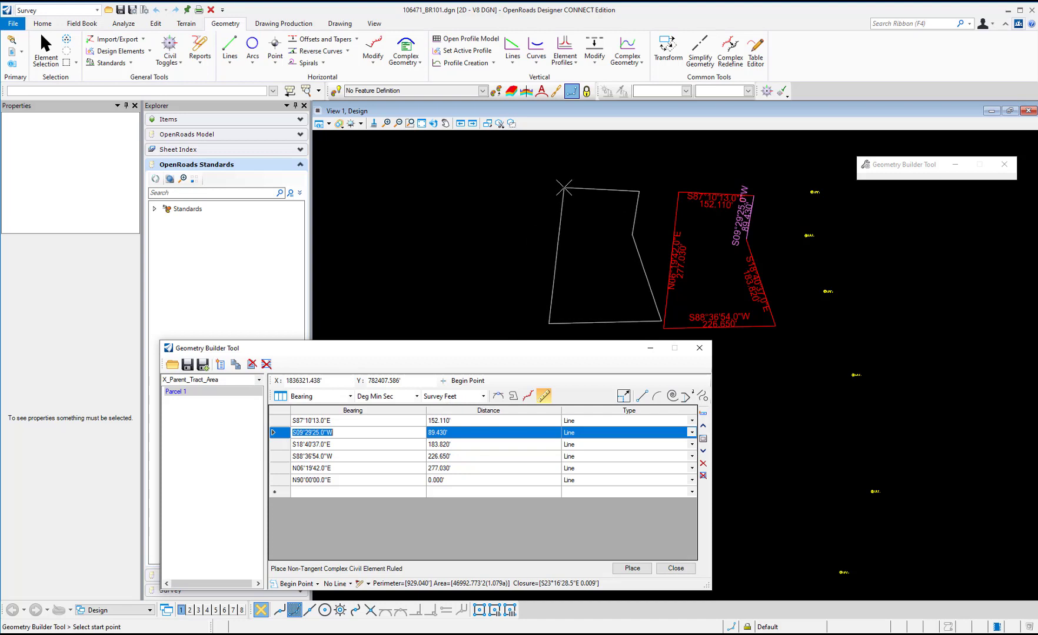
click(563, 187)
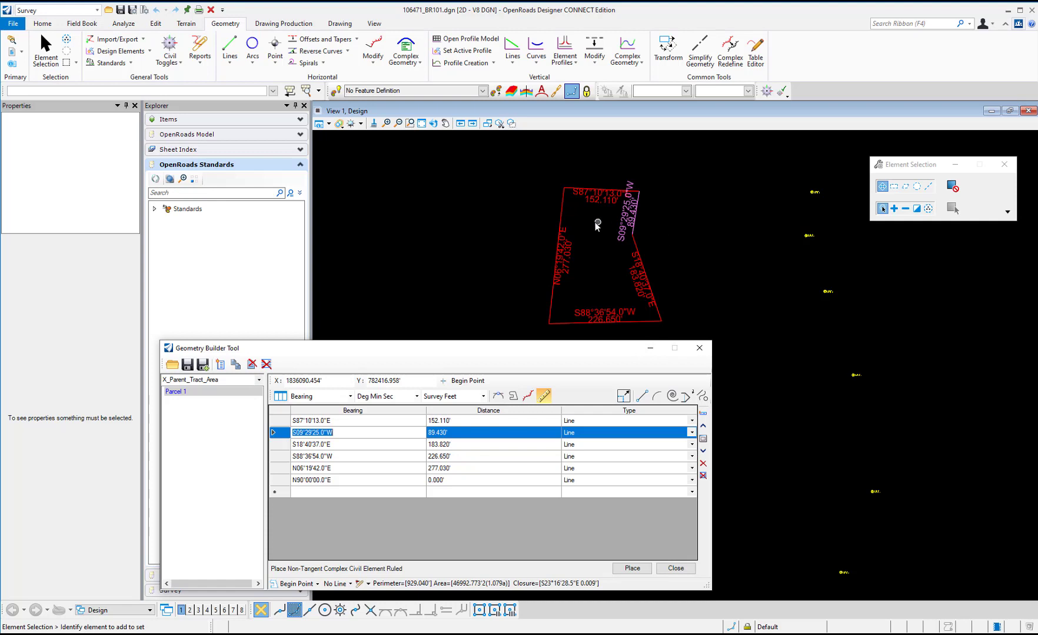
- Place the Parcel 1 boundary in the drawing and save its geometry as parcel 1 XML data in the Basemaps folder
click(628, 571)
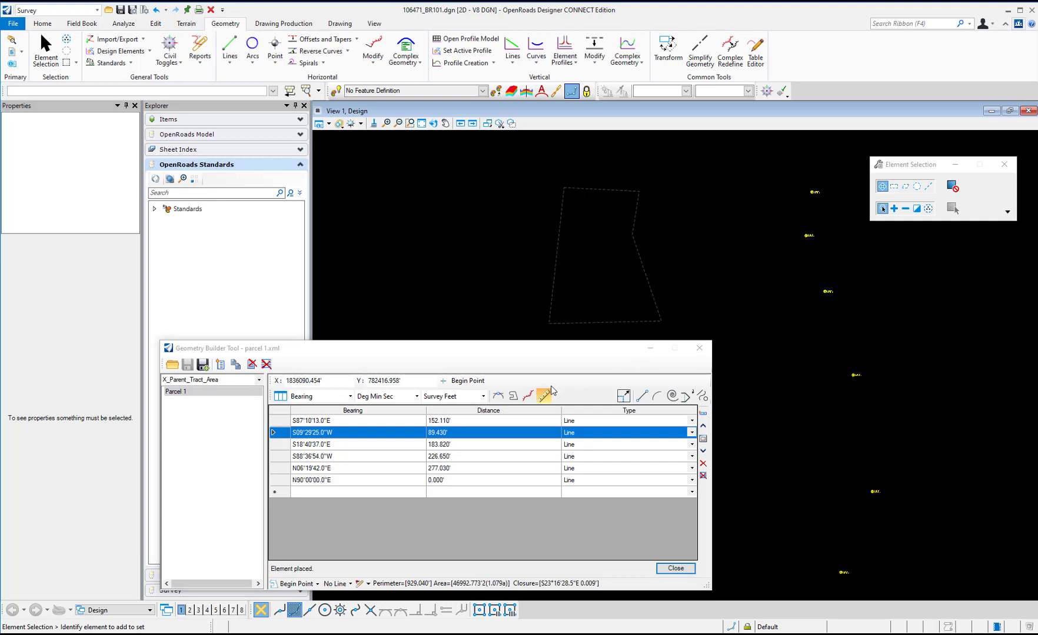
click(189, 365)
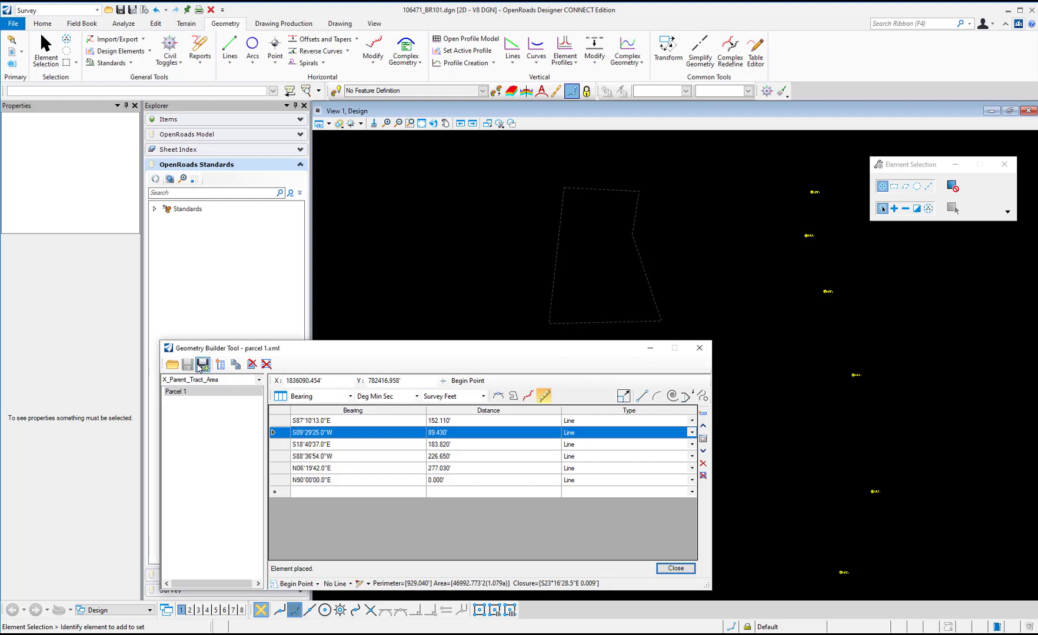
click(201, 364)
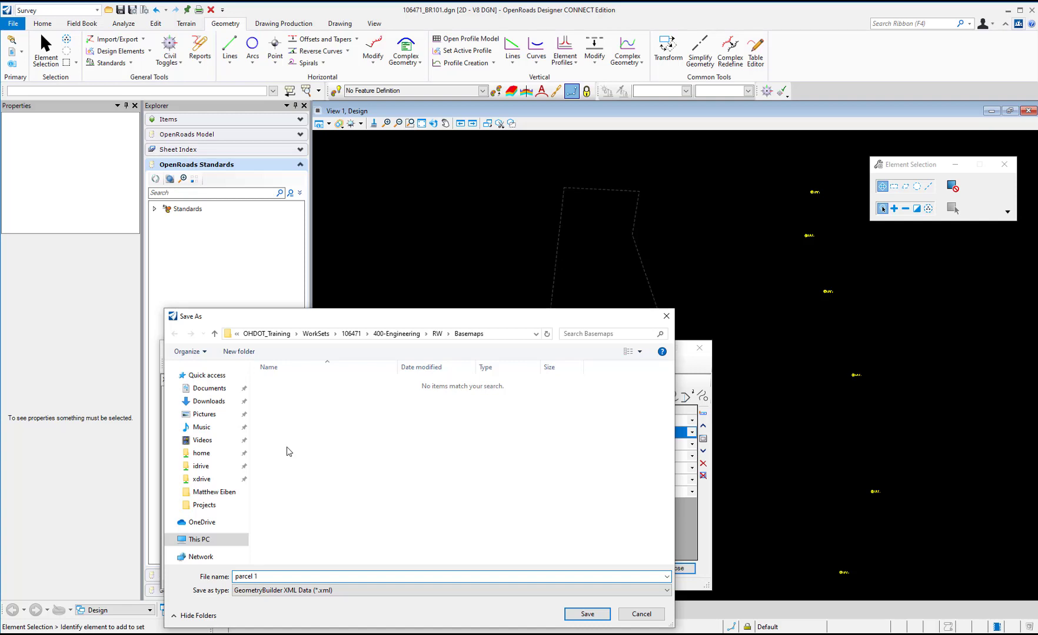
click(588, 614)
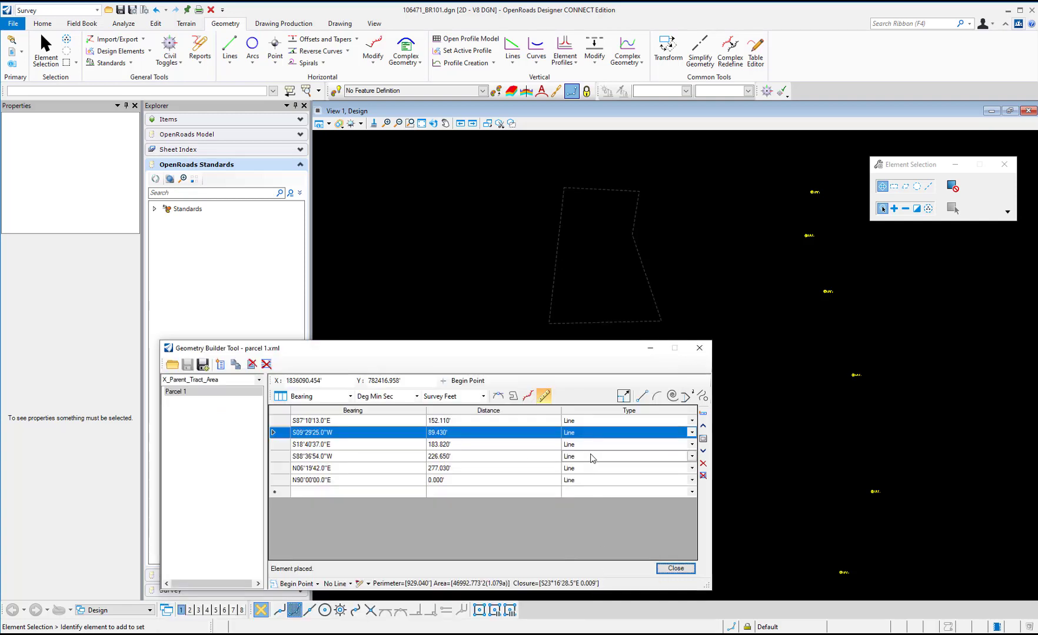
click(681, 569)
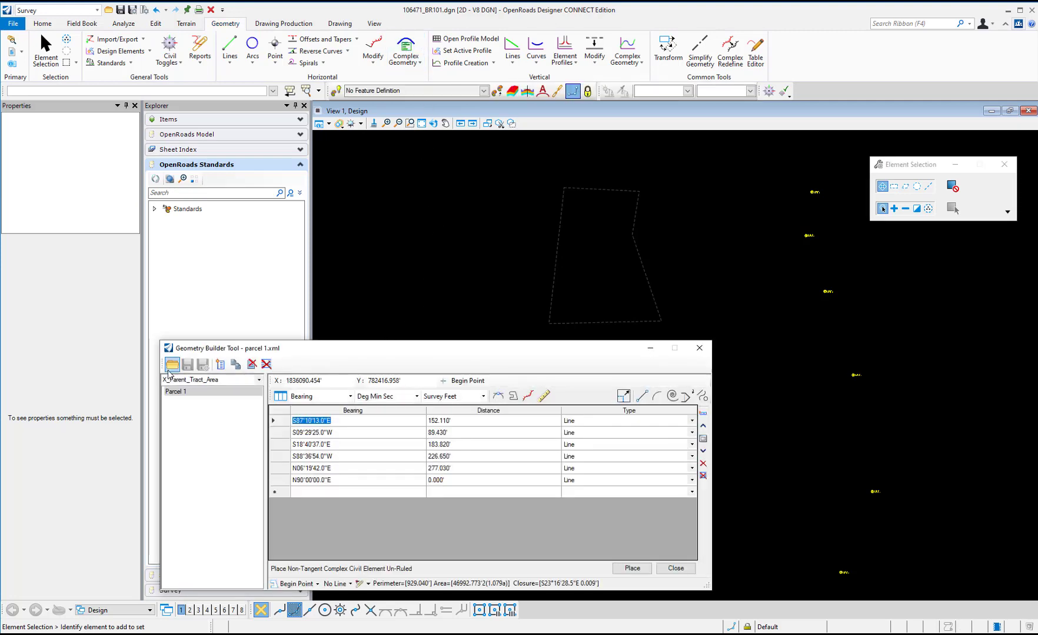
- Load Parcel 2.xml from the 300-Survey\SurveyData\FieldData\Reports folder into the Geometry Builder
click(171, 366)
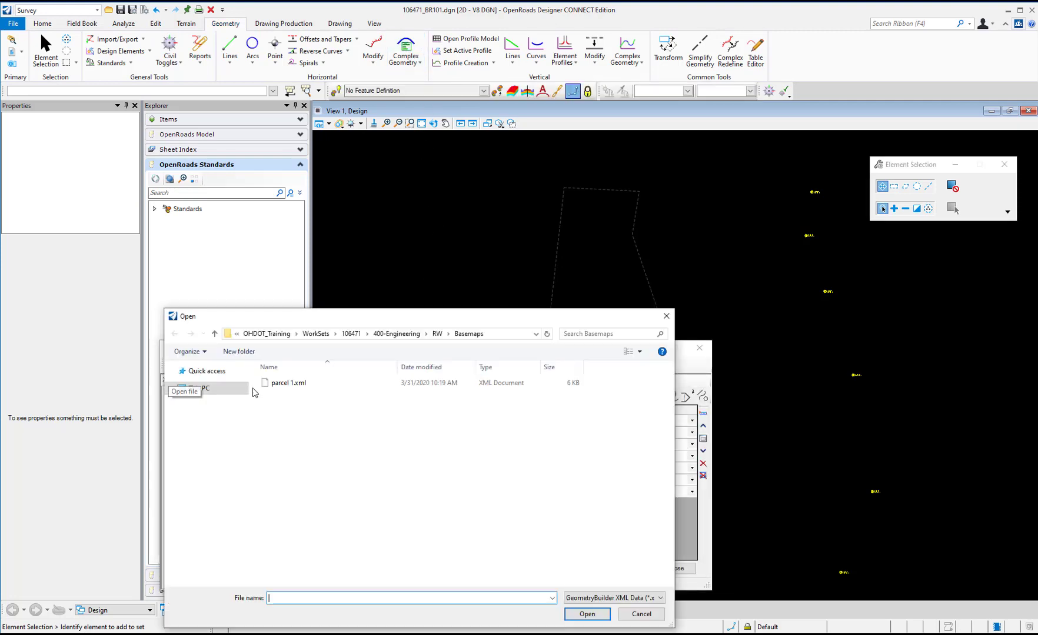
click(496, 340)
right_click(377, 334)
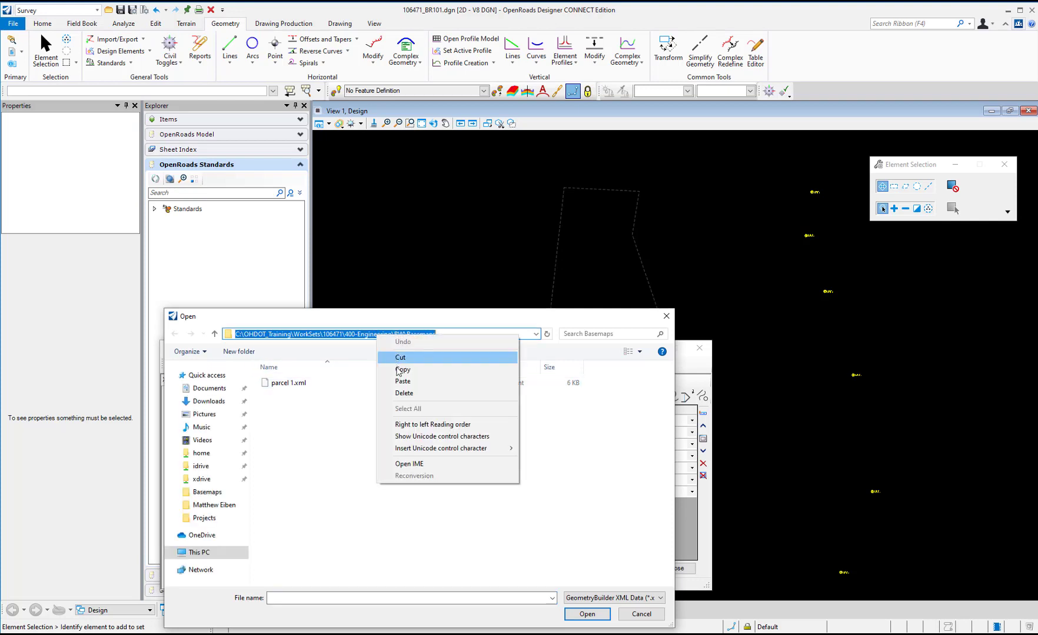
click(401, 384)
key(Return)
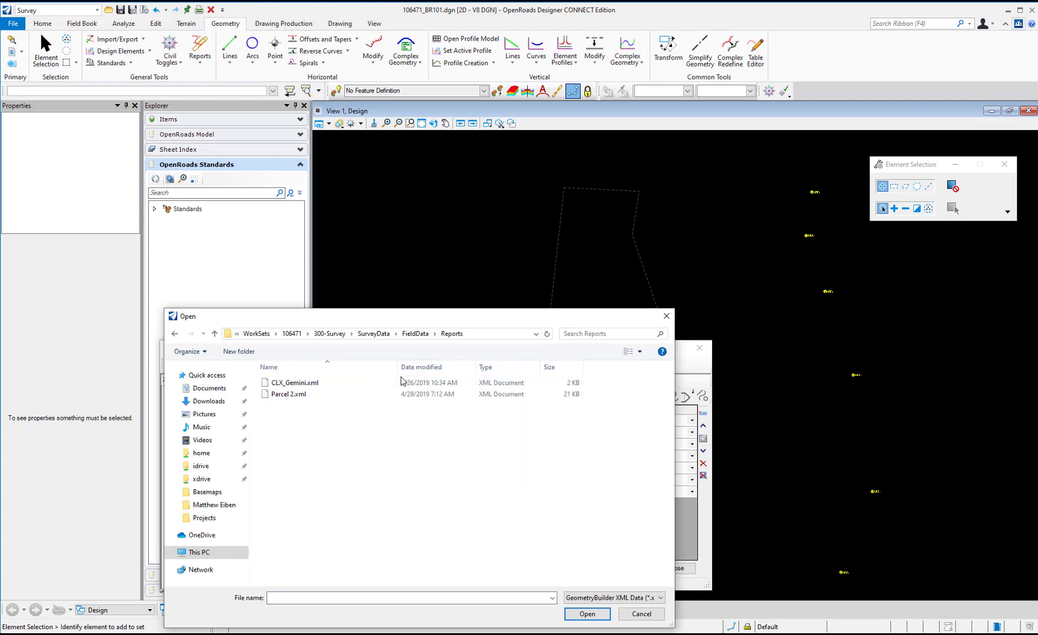
click(282, 400)
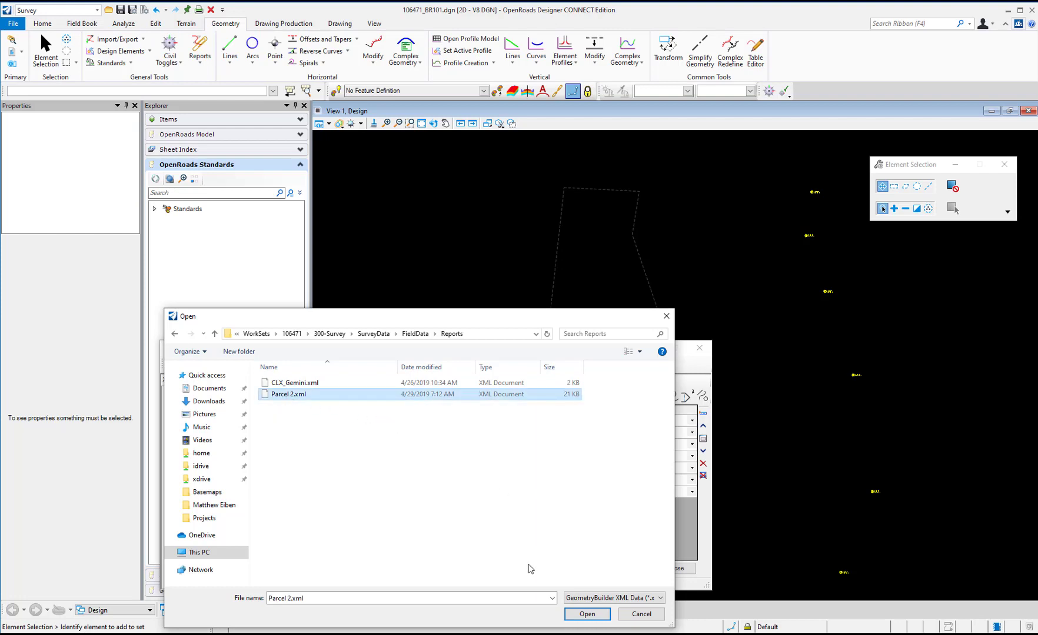
click(587, 613)
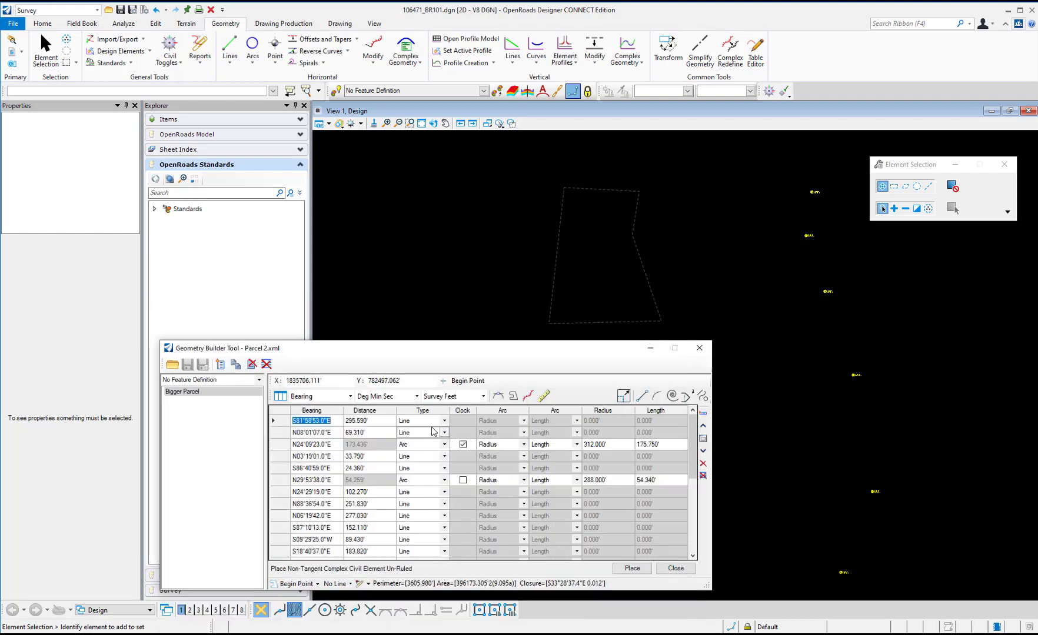
- Enlarge the Geometry Builder window and set the Bigger Parcel geometry to be created as ruled civil elements
drag(404, 344, 418, 304)
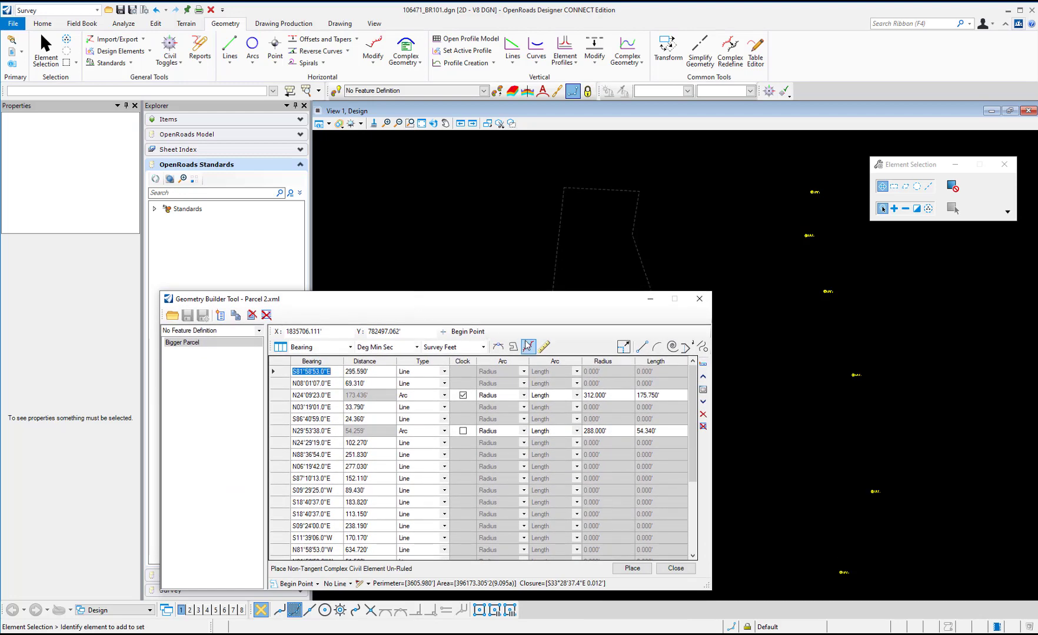
click(541, 347)
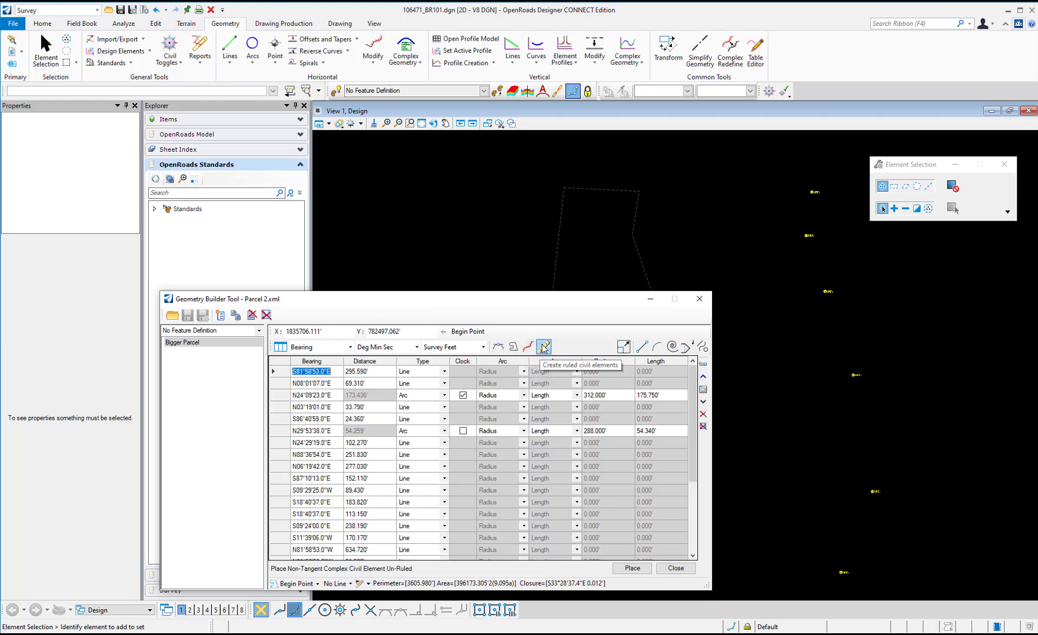
click(543, 348)
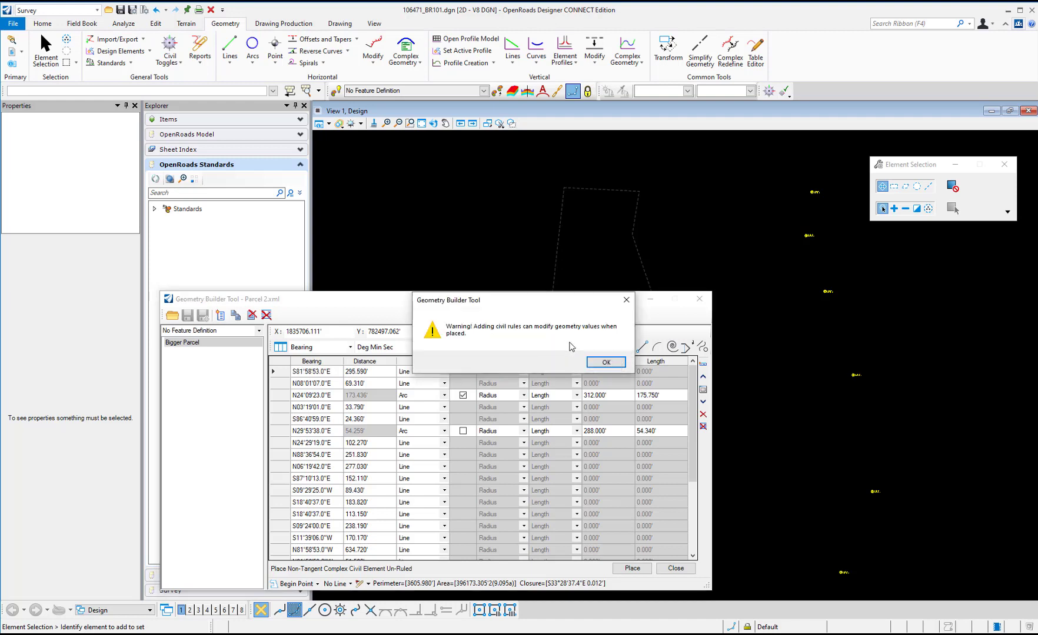
click(604, 363)
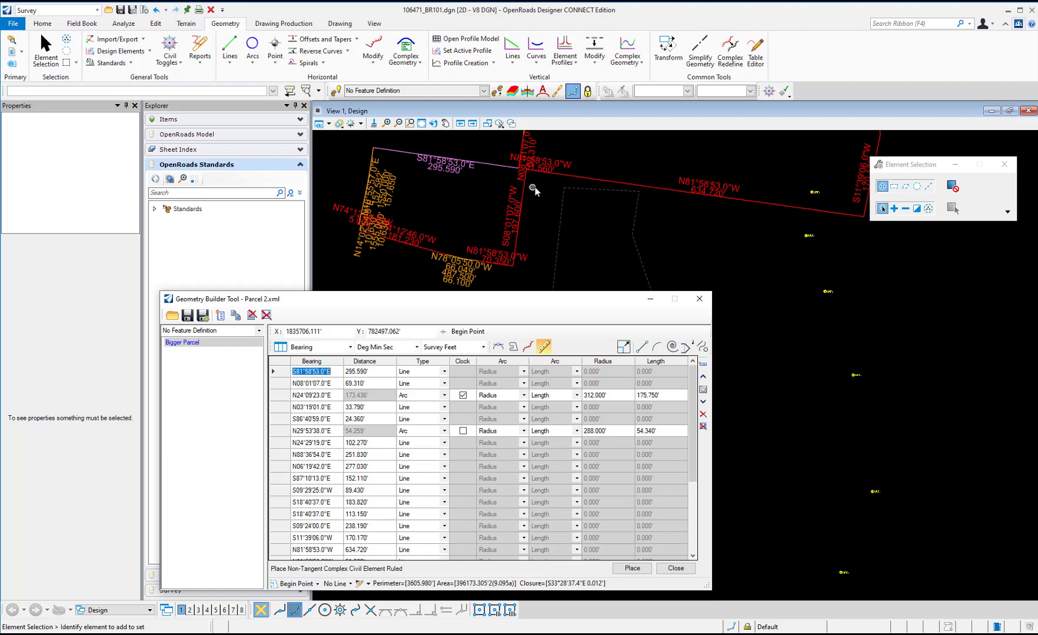
- Relocate the Bigger Parcel's begin point to about X 1836854.6, Y 782287.8 and place the parcel in the drawing
scroll(535, 187, down, 1)
scroll(538, 203, down, 1)
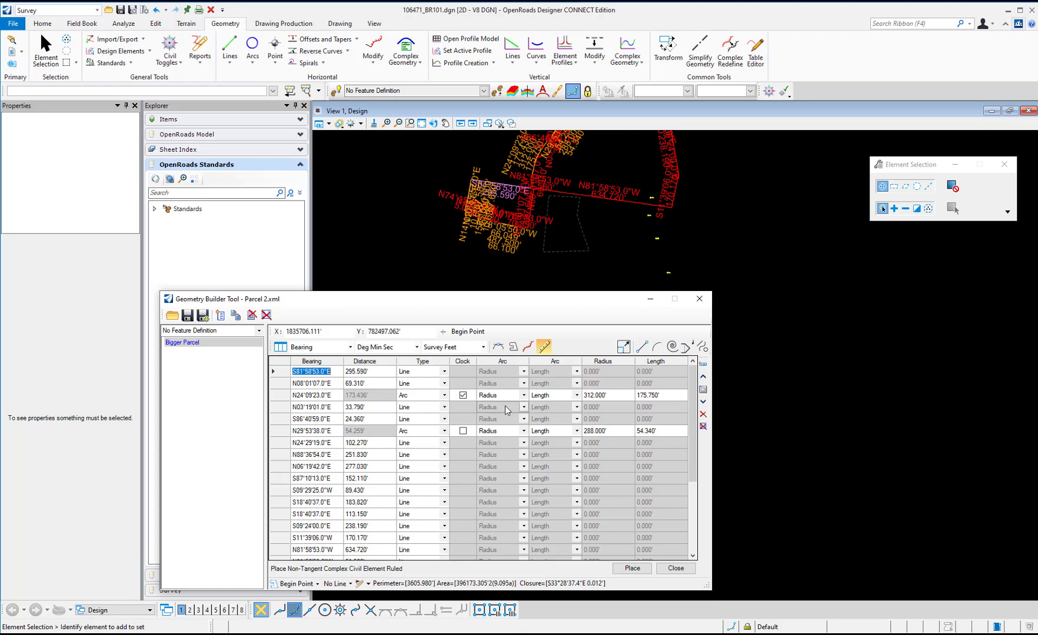
click(446, 332)
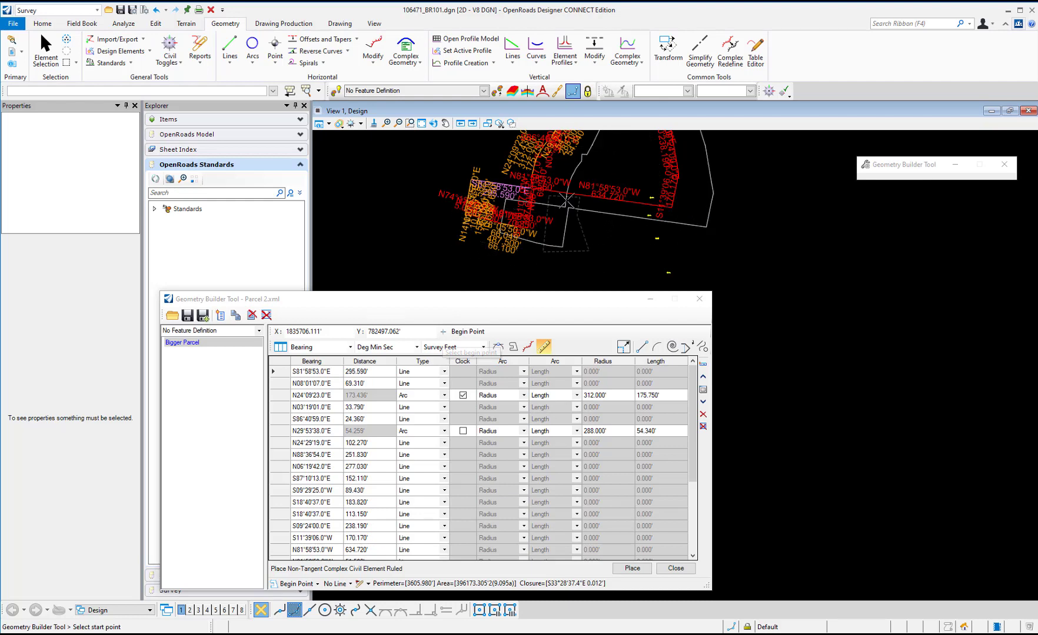
click(703, 222)
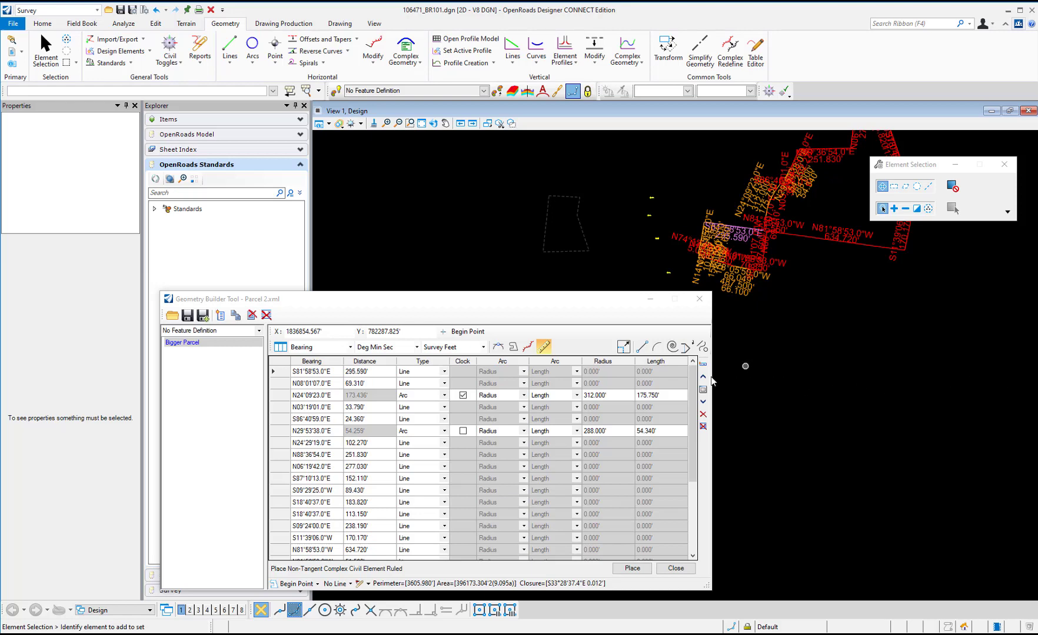
click(630, 569)
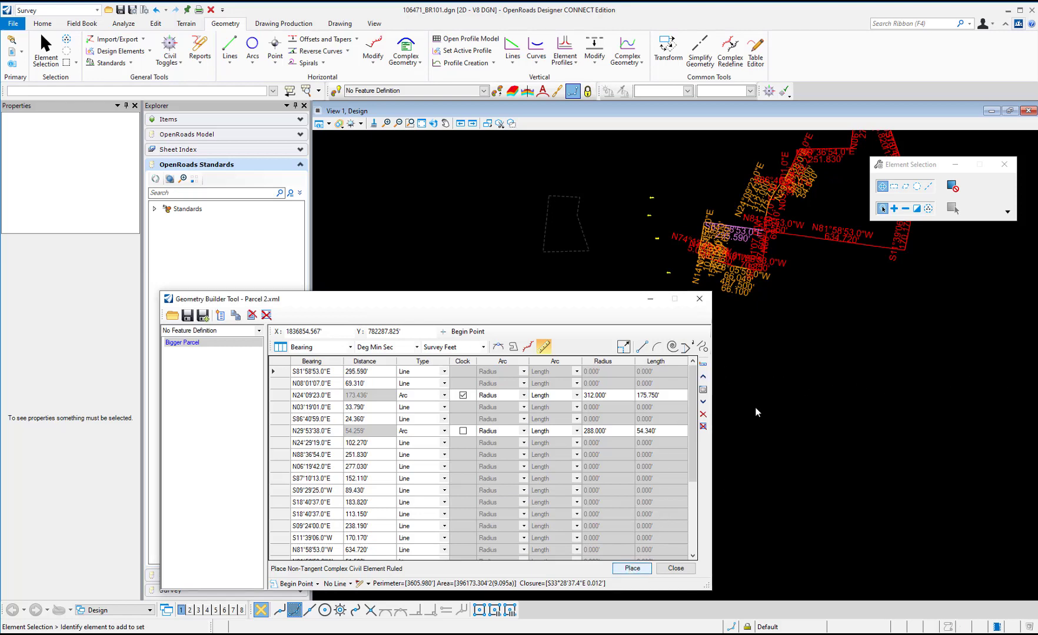
click(798, 293)
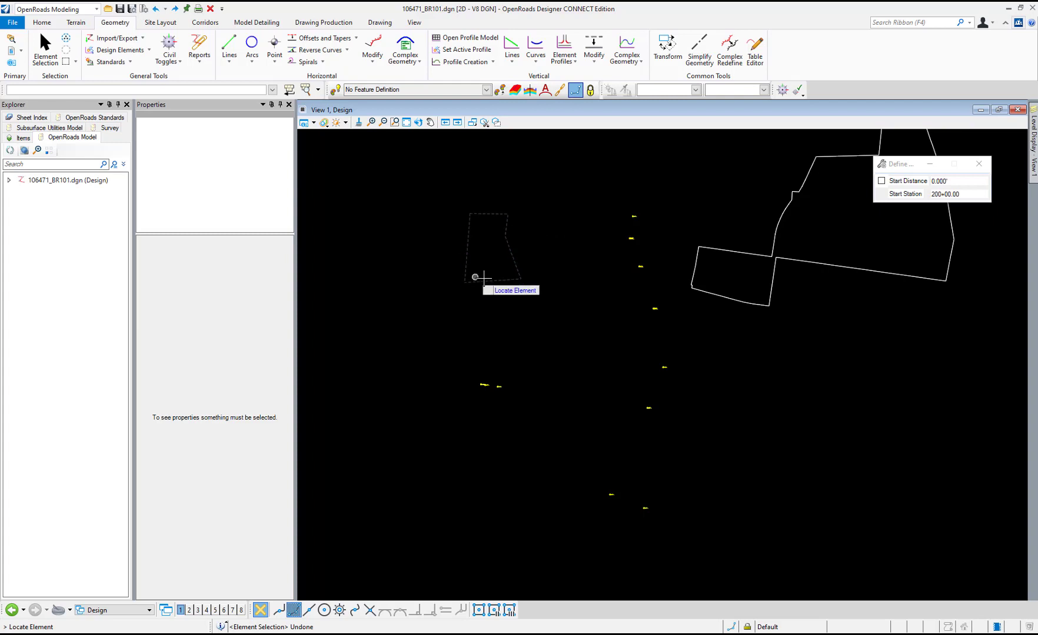
- Load the placed Parcel 1 boundary into Geometry Builder Edit and enable ruled civil elements for it
click(373, 64)
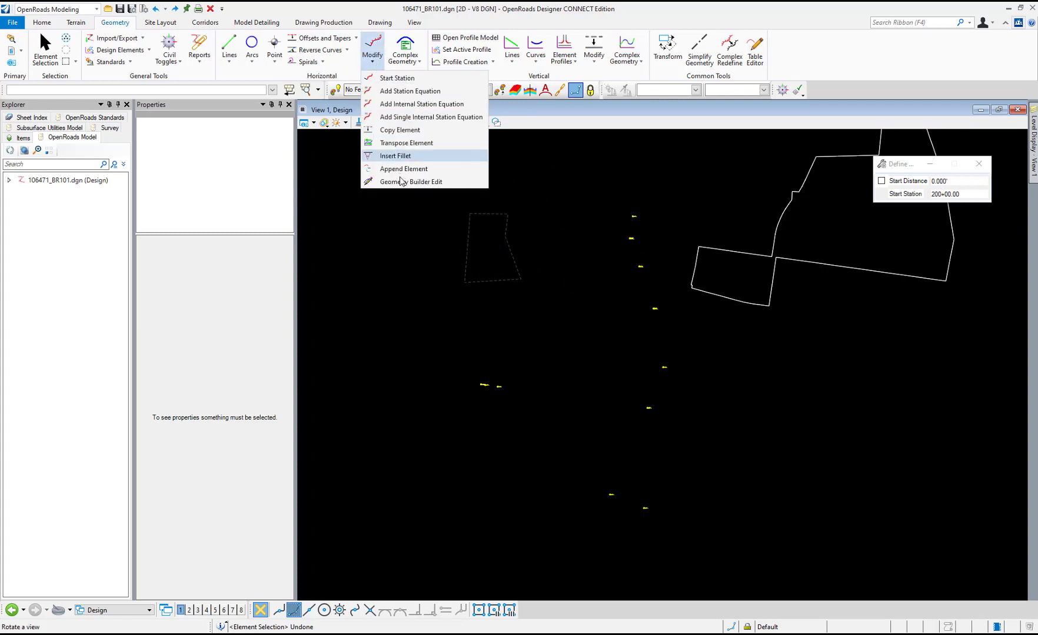
click(435, 183)
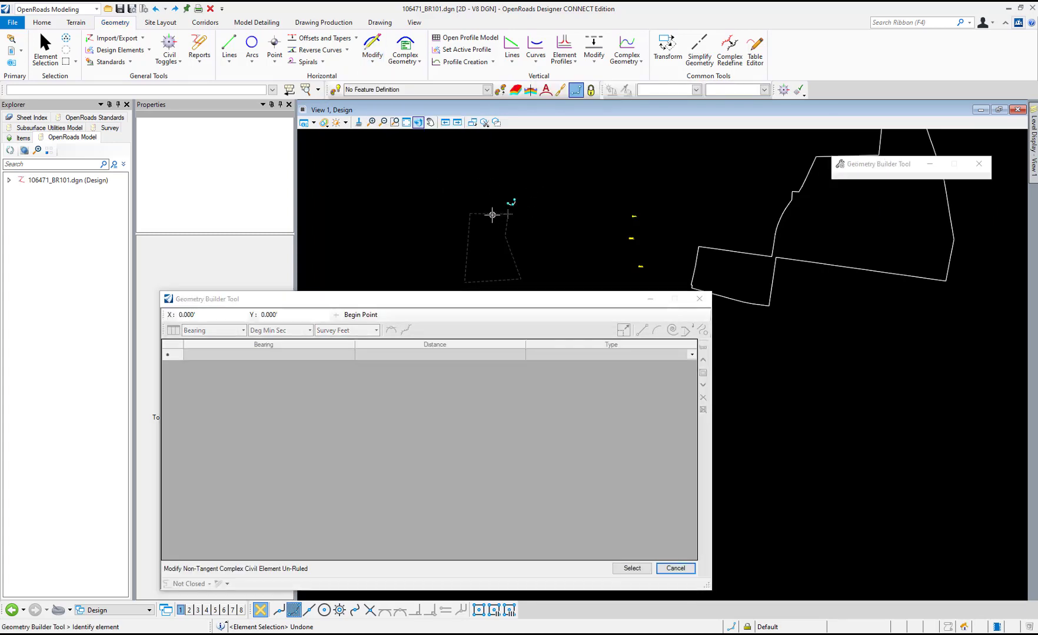
click(489, 213)
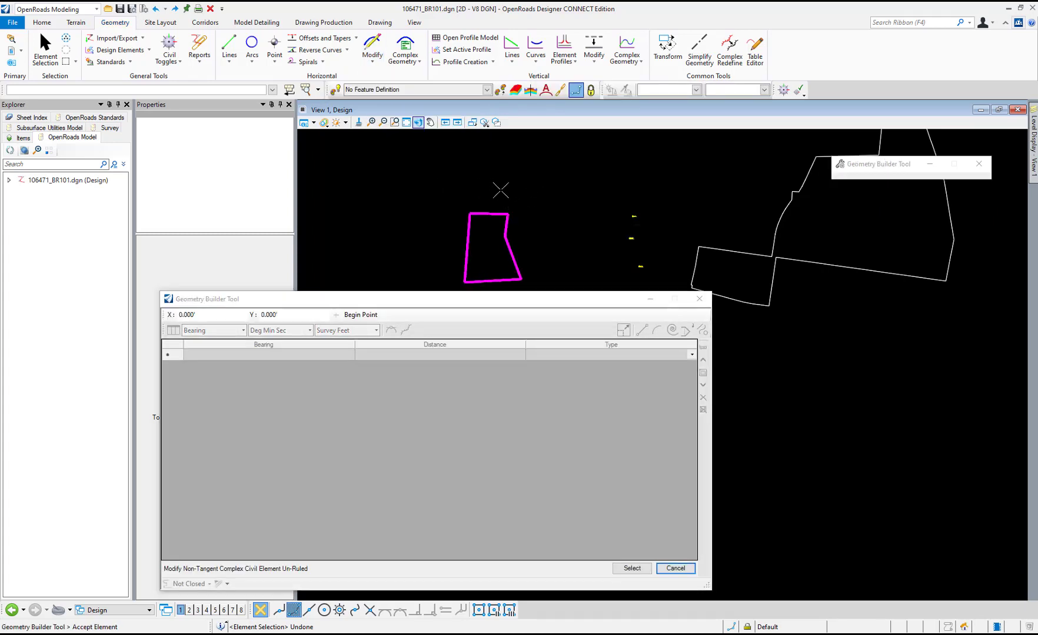
click(500, 190)
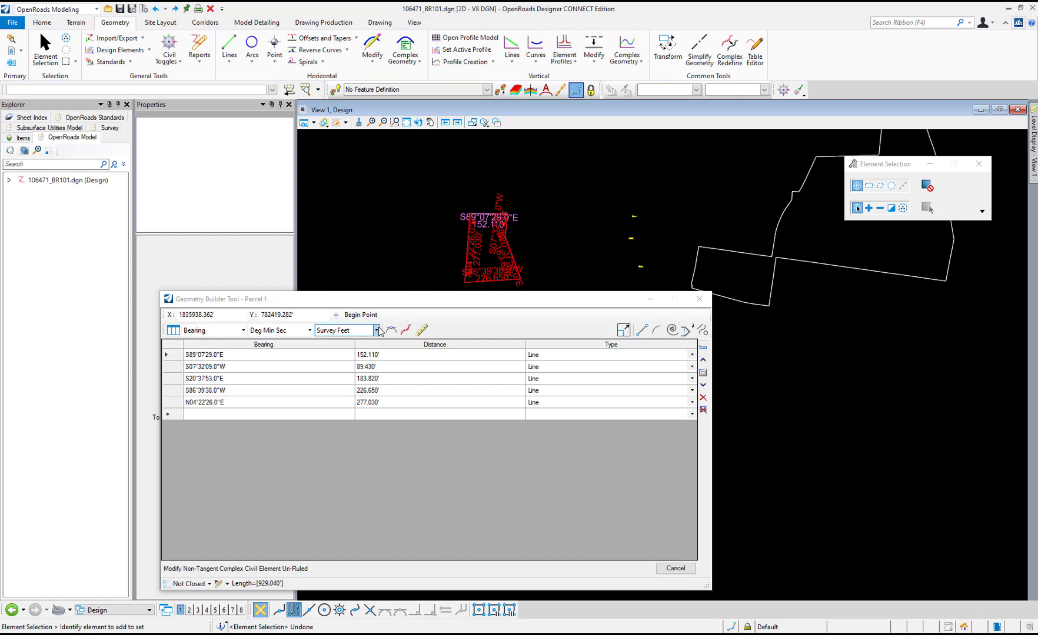
click(422, 331)
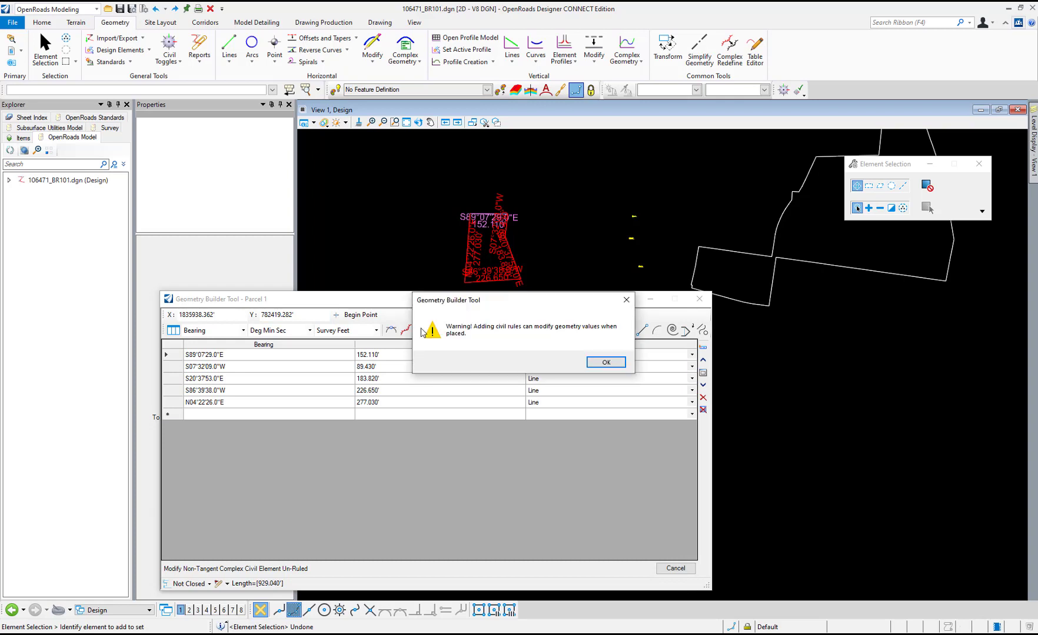
click(605, 363)
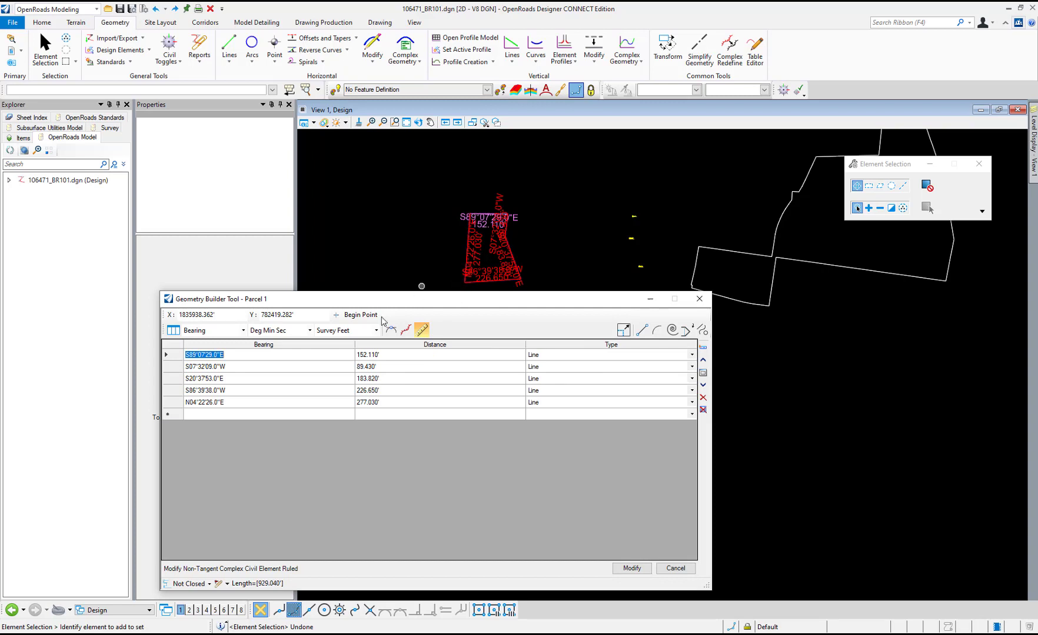
- Change the bearing of Parcel 1's fifth line to N00°22'26"E and apply the modification to the placed boundary
click(200, 403)
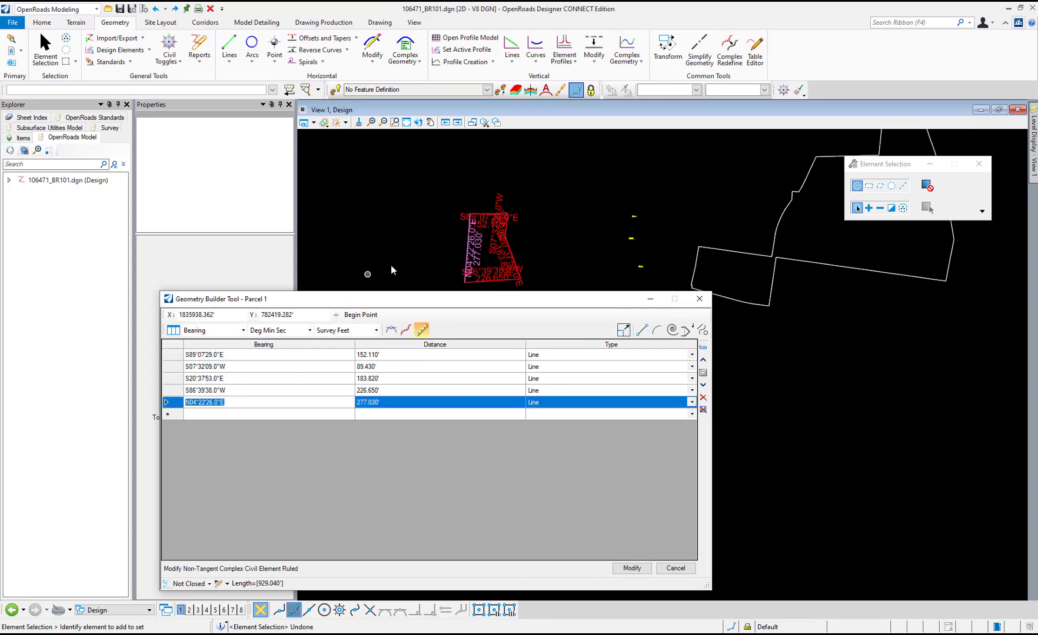
click(194, 402)
key(Delete)
key(Delete)
text(0)
key(Tab)
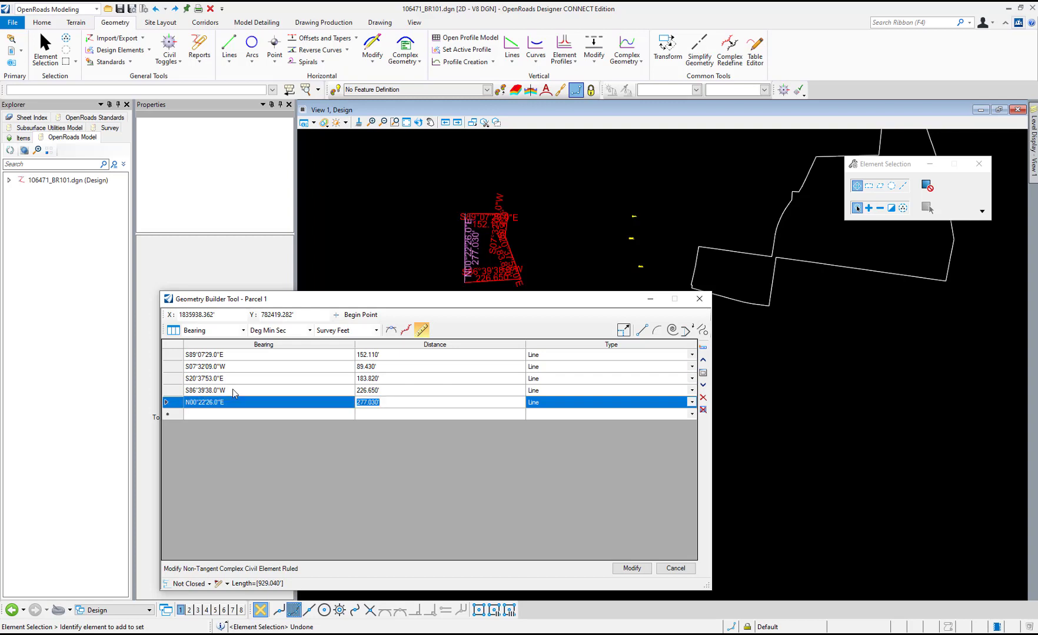
scroll(461, 233, up, 5)
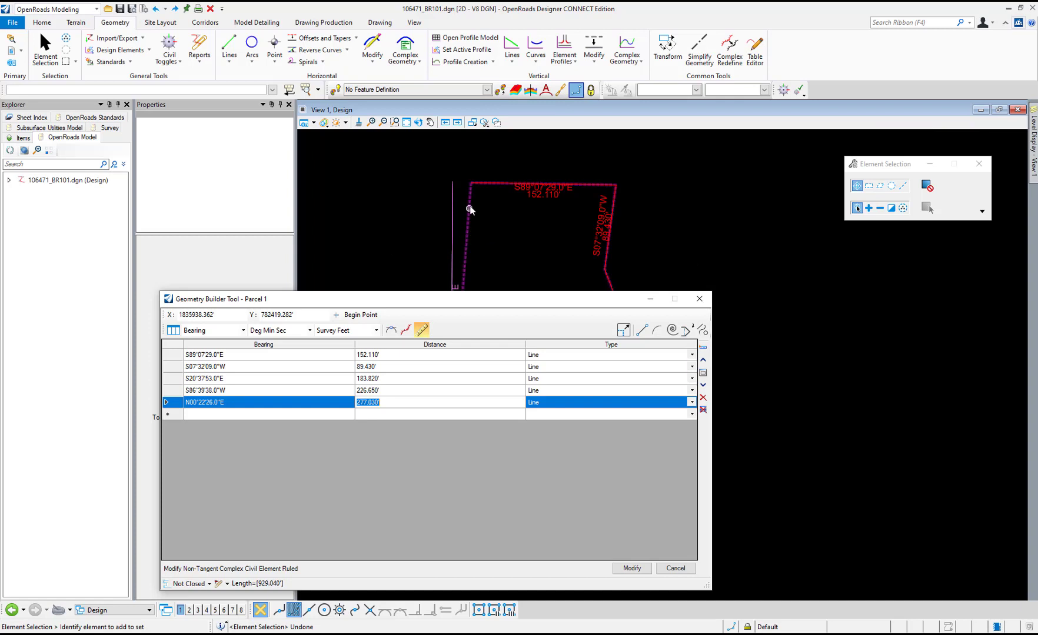
mouse_move(470, 202)
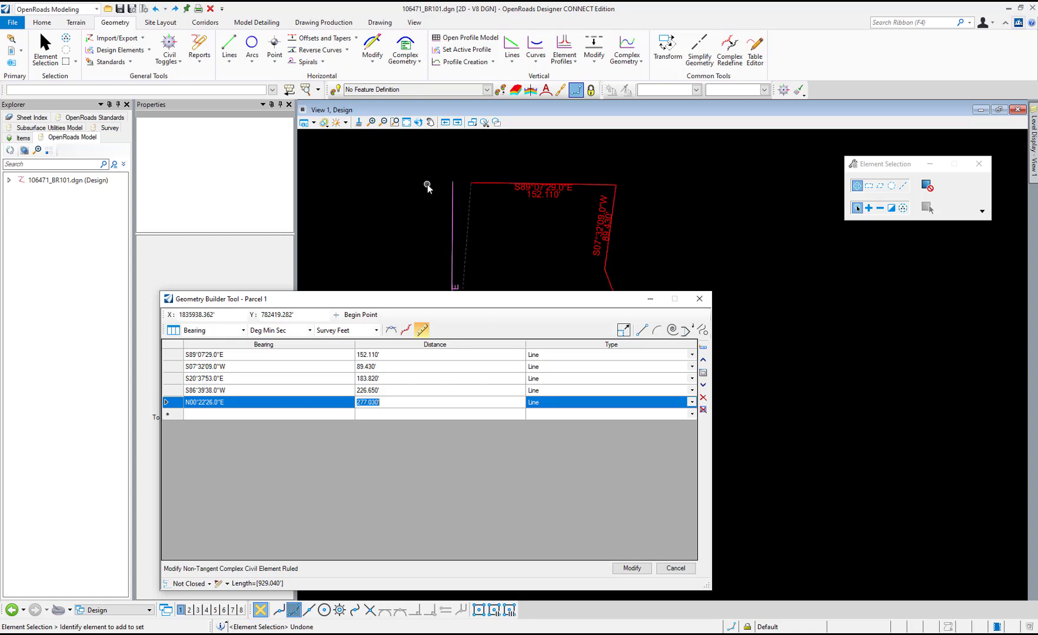
click(630, 568)
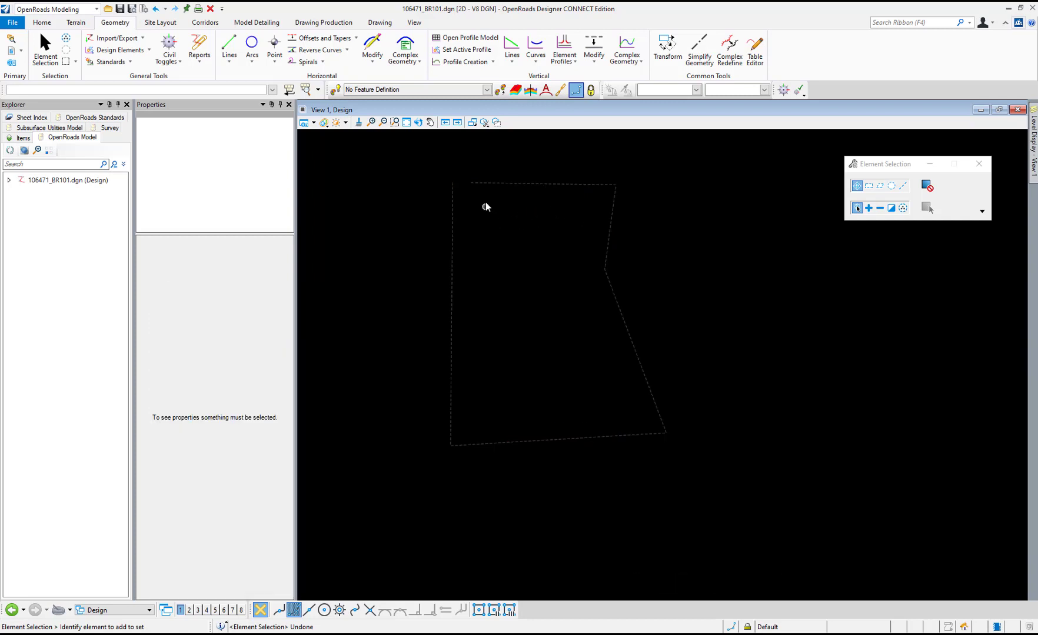